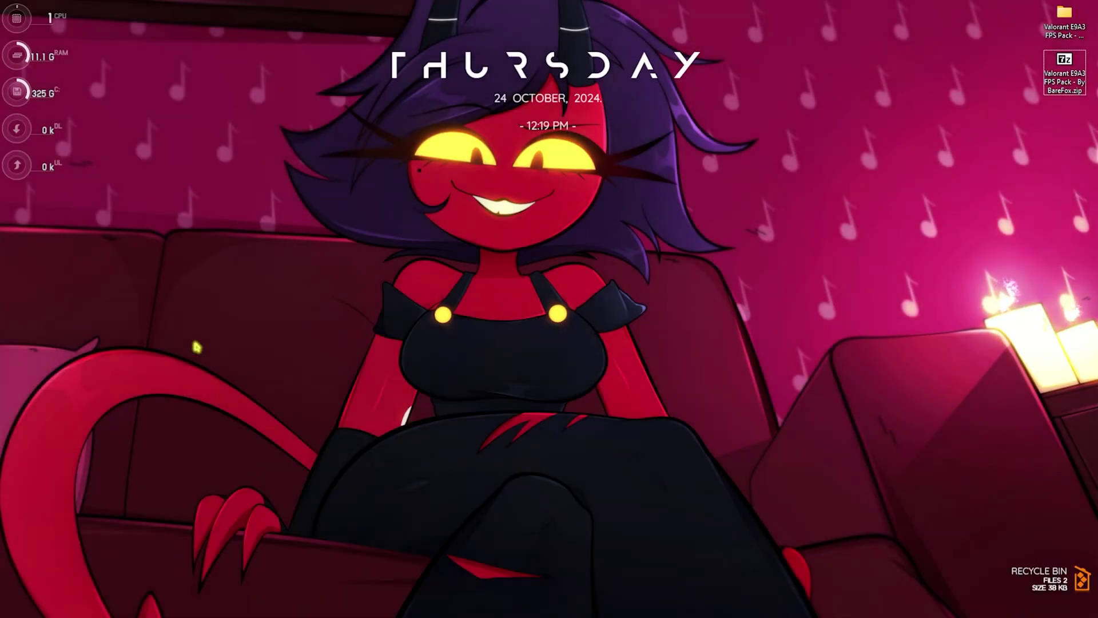
# Search the Start menu for 'settings' to bring up the Settings app.
pyautogui.press('super')
pyautogui.write('settings')
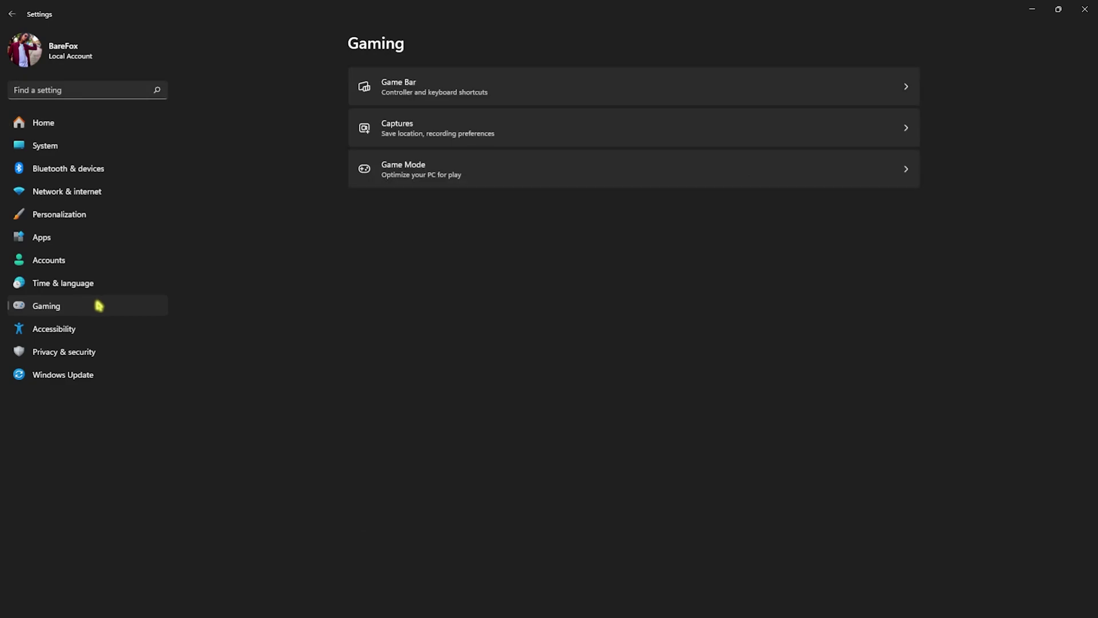
# Confirm the Game Bar controller option is Off and Game Mode is On.
pyautogui.click(452, 85)
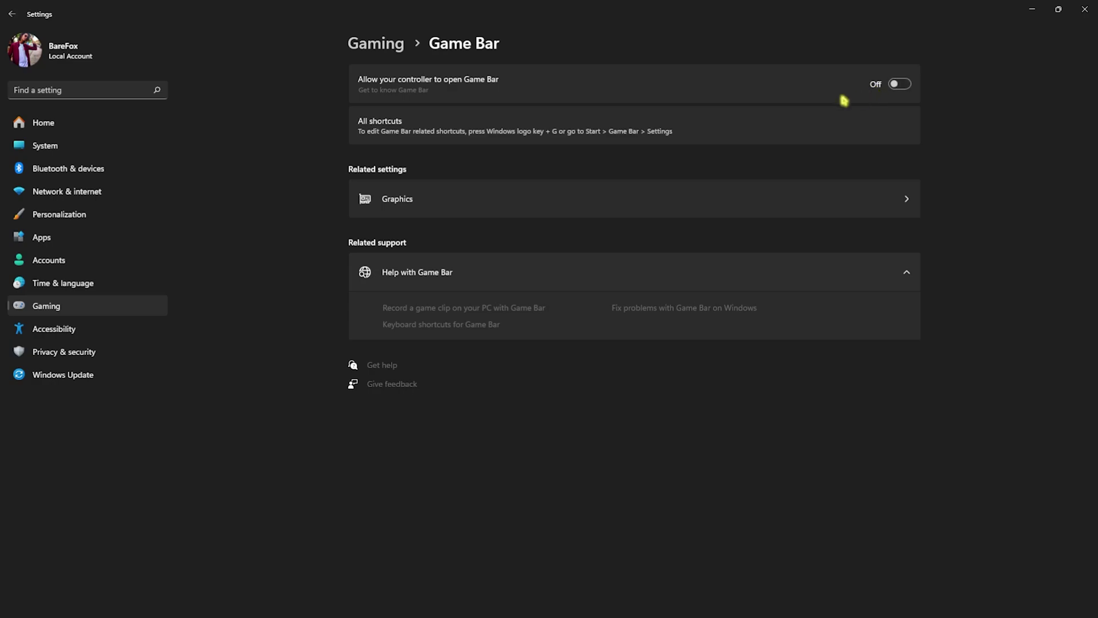
pyautogui.click(376, 44)
pyautogui.click(419, 172)
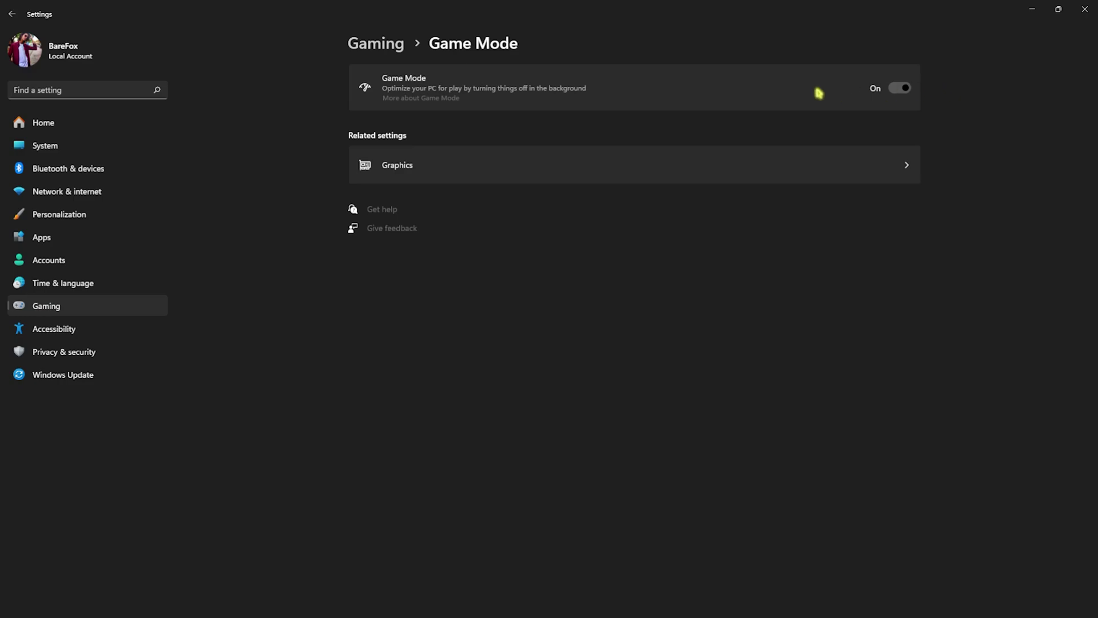
pyautogui.click(398, 44)
pyautogui.click(423, 166)
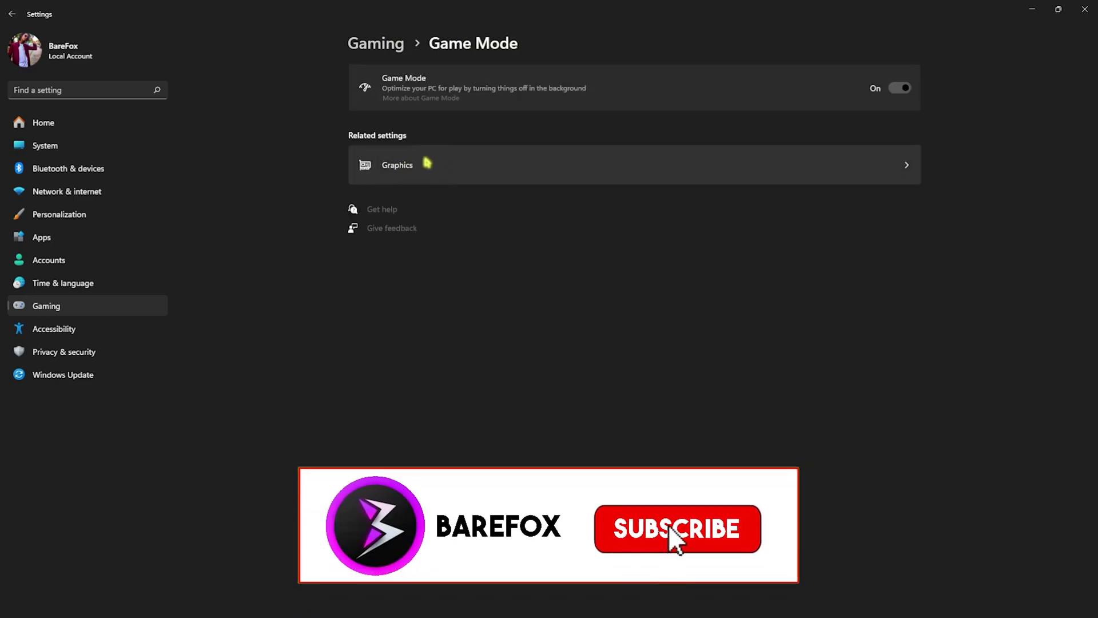
# Review the default graphics settings on the Graphics page.
pyautogui.click(428, 163)
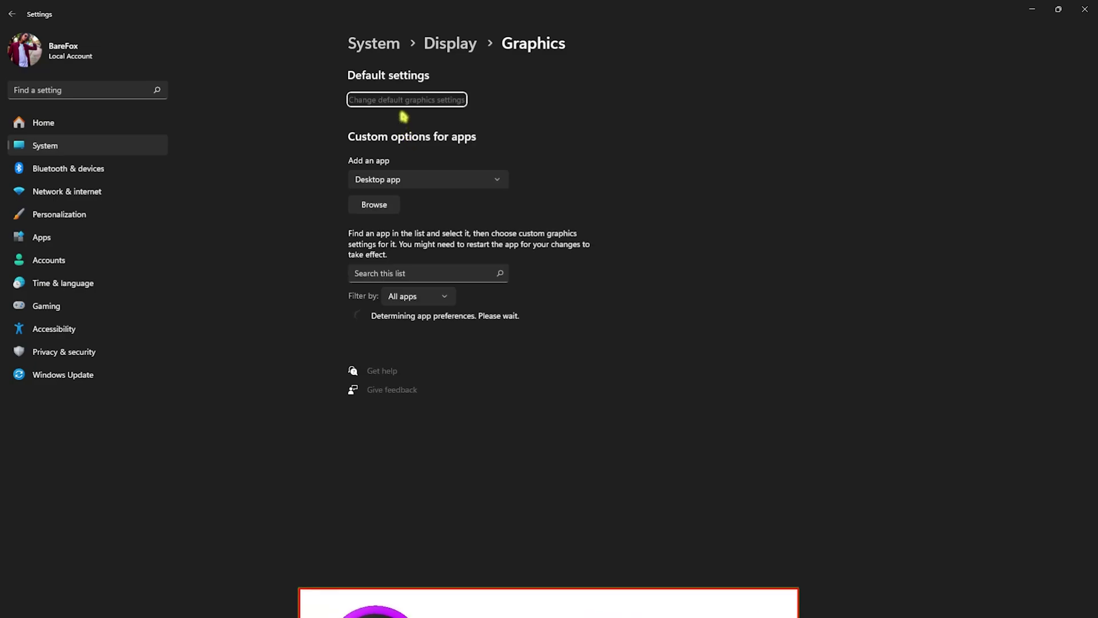
pyautogui.click(394, 104)
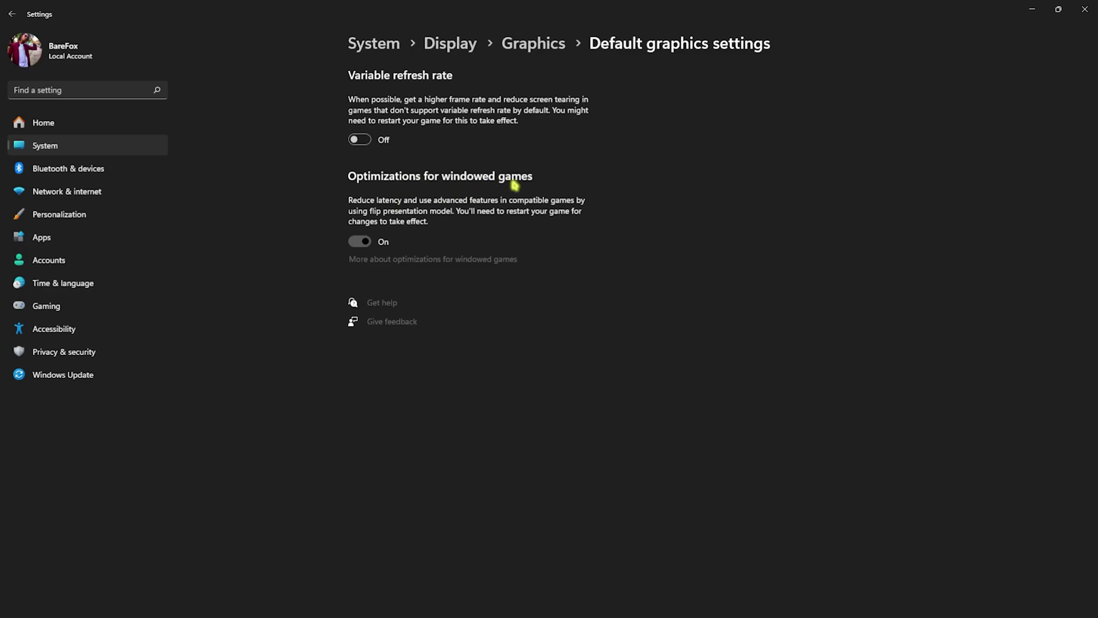
pyautogui.click(543, 44)
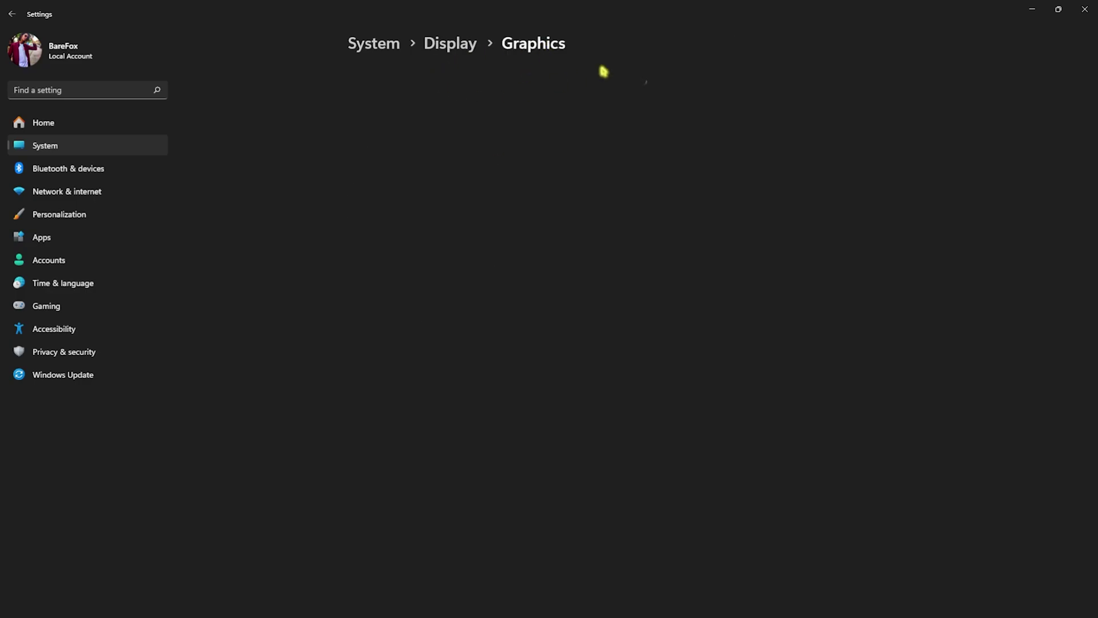
# Add VALORANT.exe to the graphics app list with High performance, then close Settings.
pyautogui.click(383, 207)
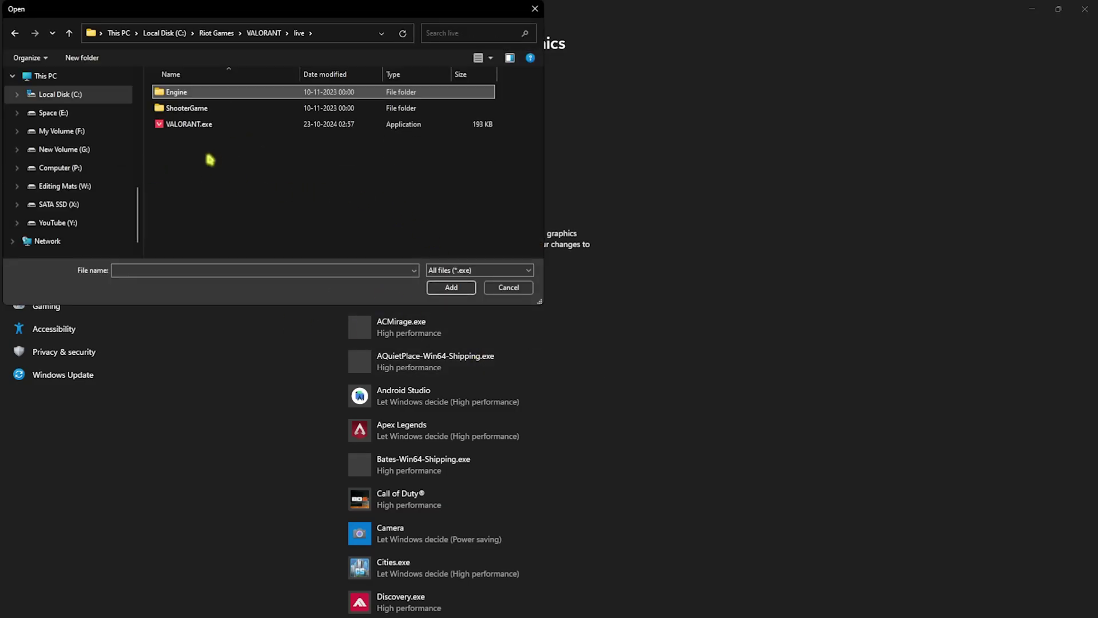
pyautogui.click(208, 126)
pyautogui.click(440, 289)
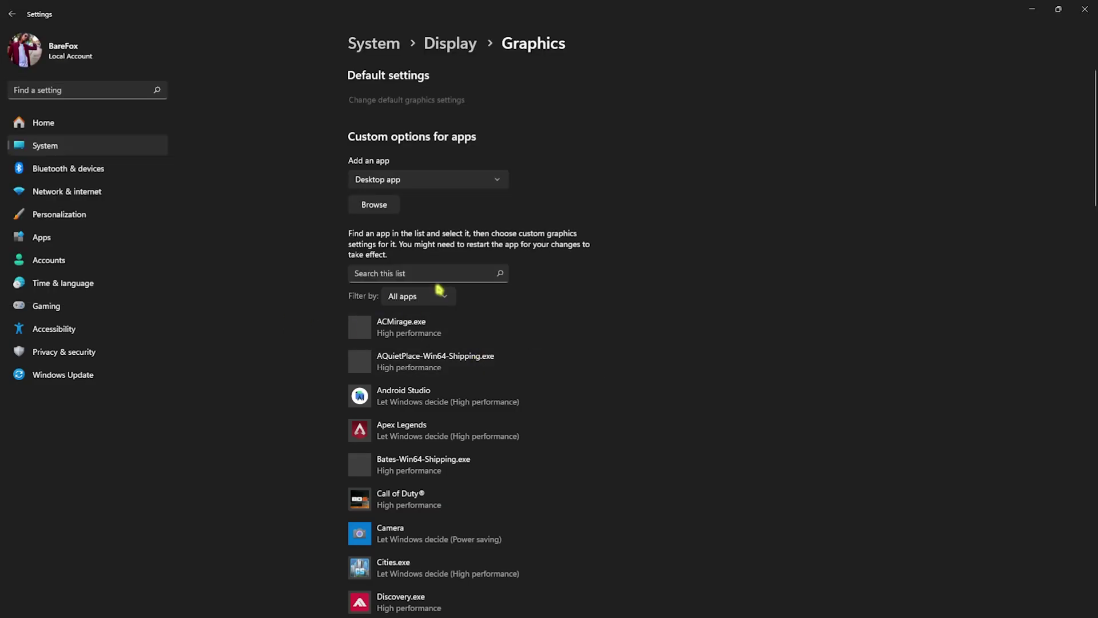
pyautogui.click(504, 459)
pyautogui.click(493, 297)
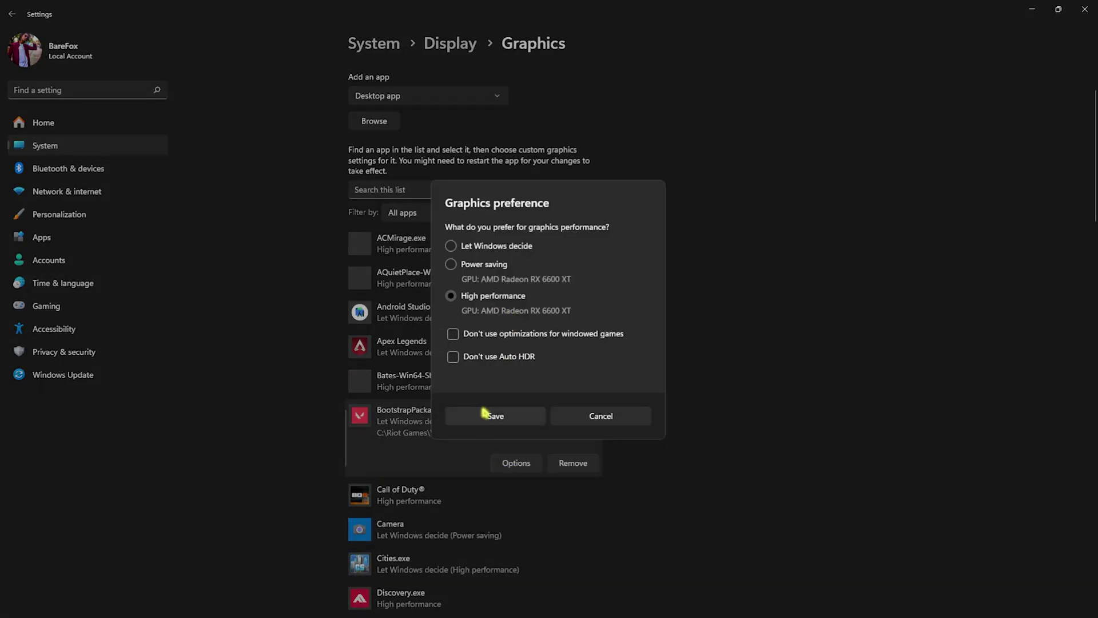
pyautogui.click(491, 416)
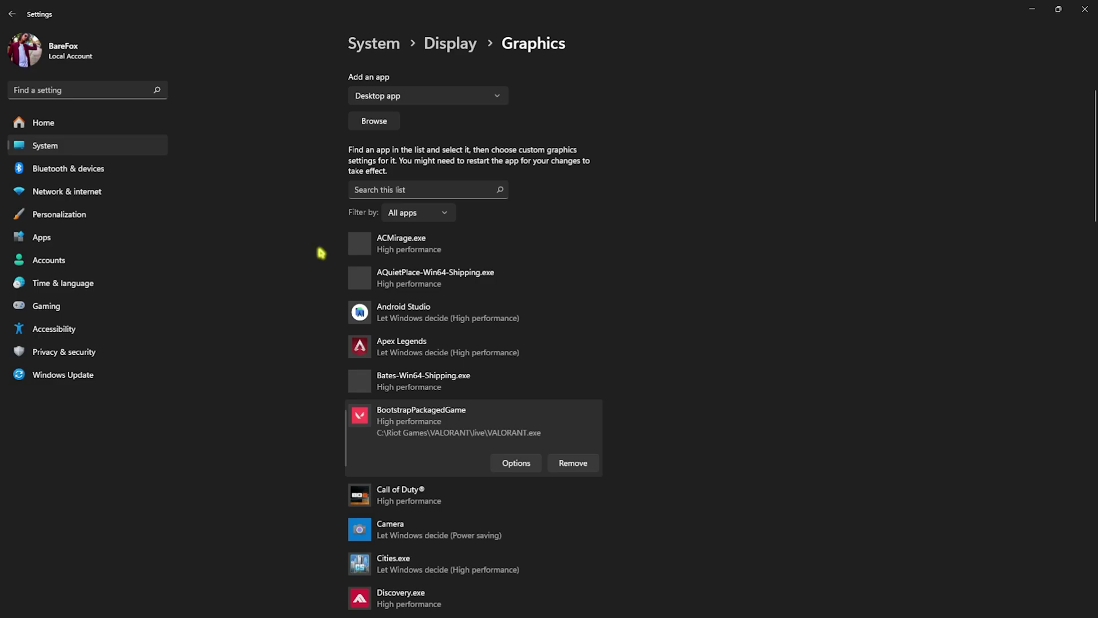
pyautogui.click(1085, 9)
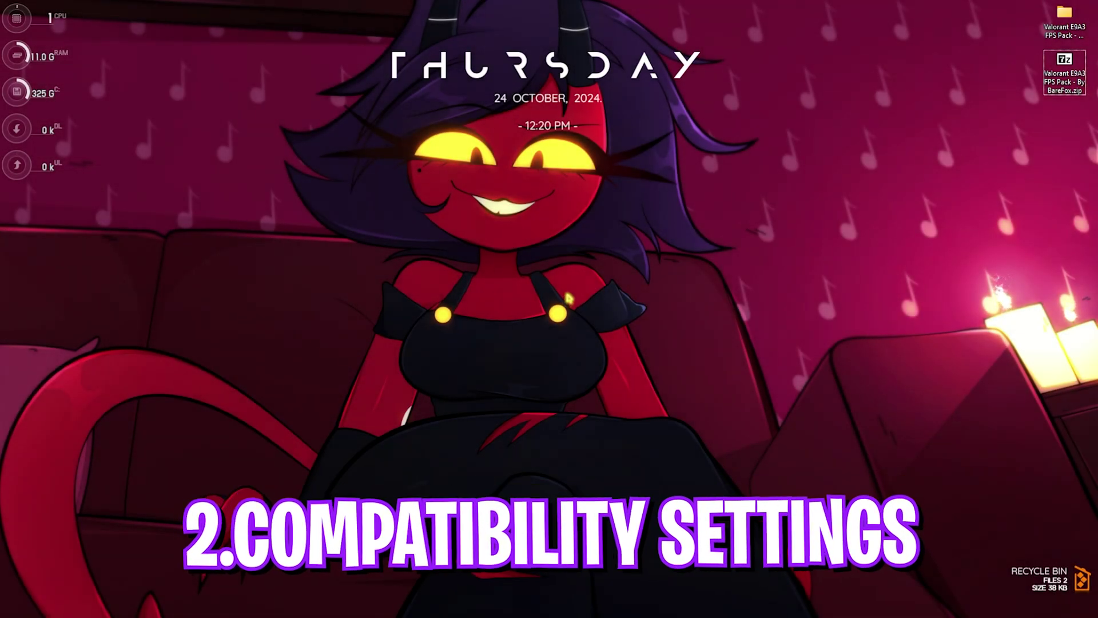
# Disable fullscreen optimizations for VALORANT.exe with the high-DPI override set to Application.
pyautogui.press('super')
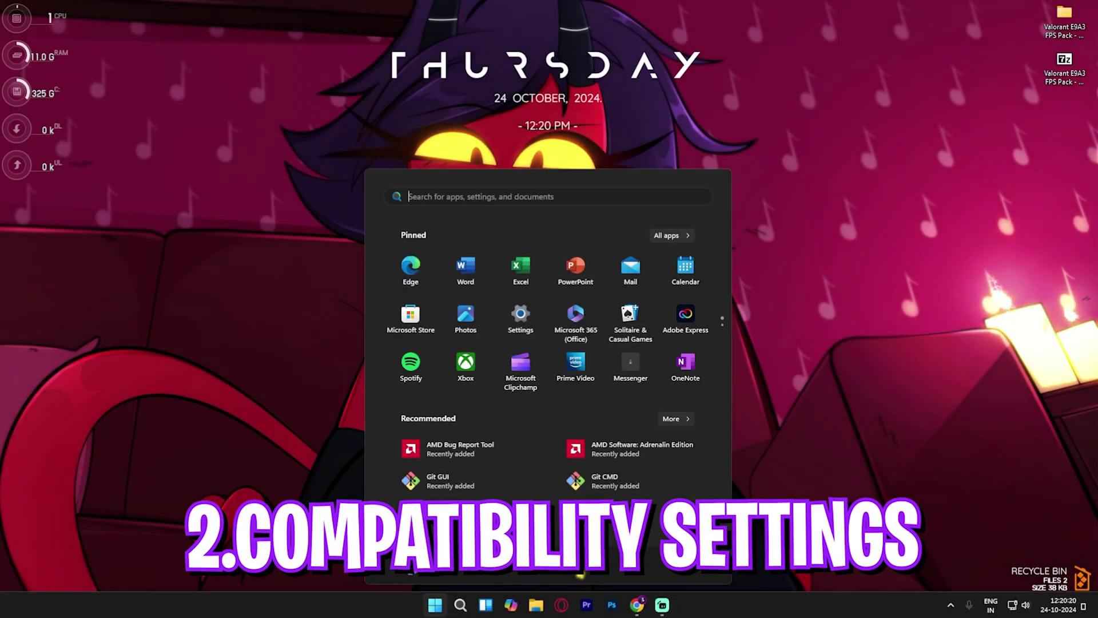
pyautogui.press('super+e')
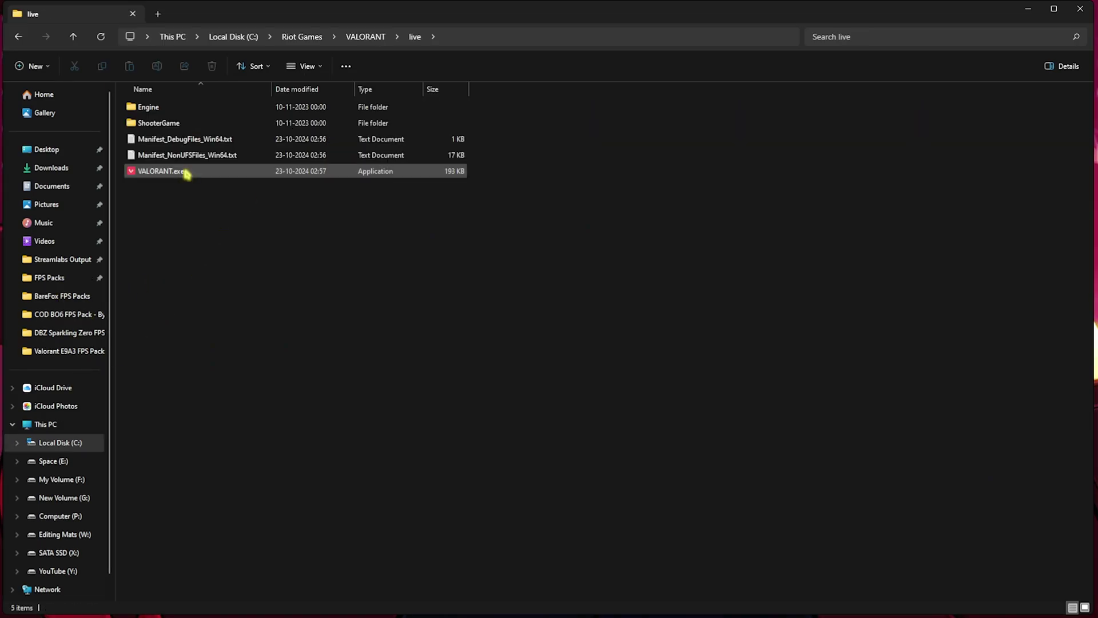
pyautogui.click(167, 172)
pyautogui.rightClick(168, 171)
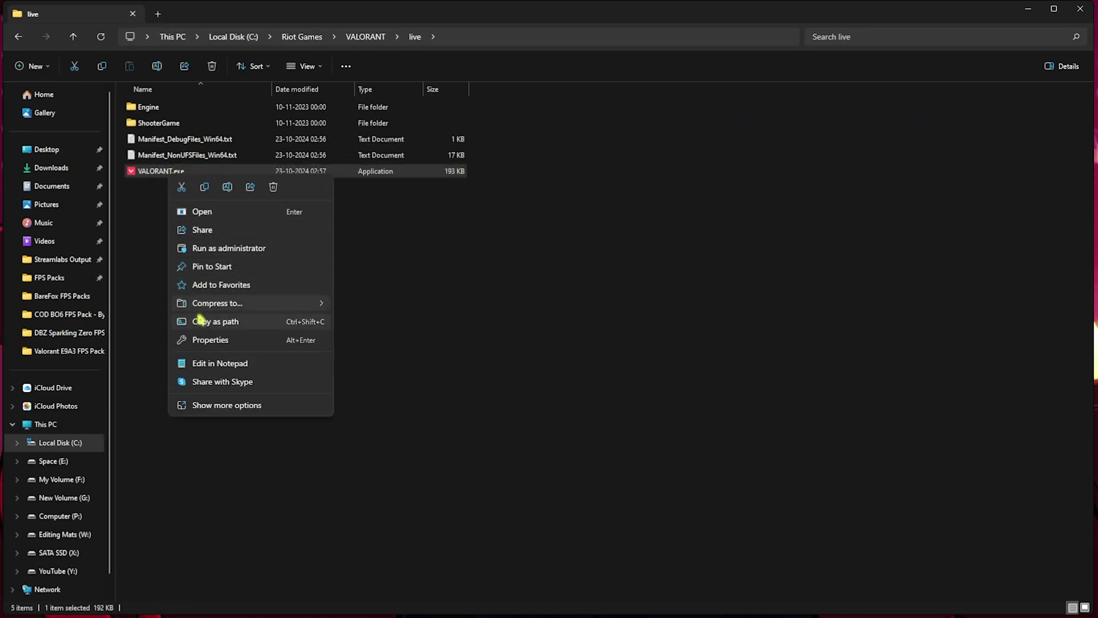
pyautogui.click(208, 340)
pyautogui.click(277, 214)
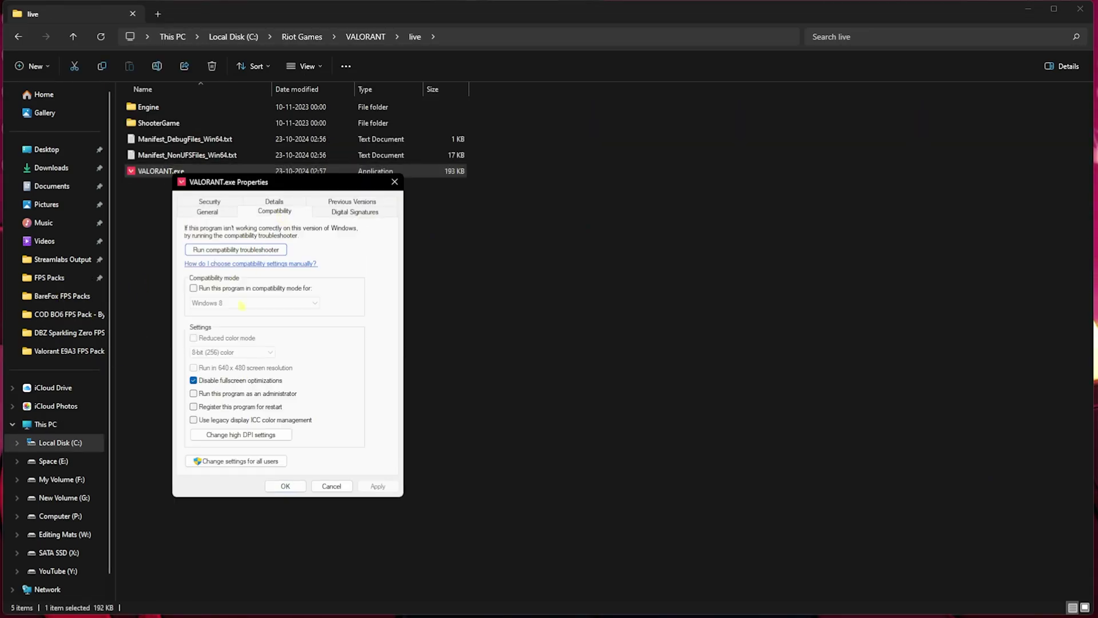
pyautogui.click(221, 382)
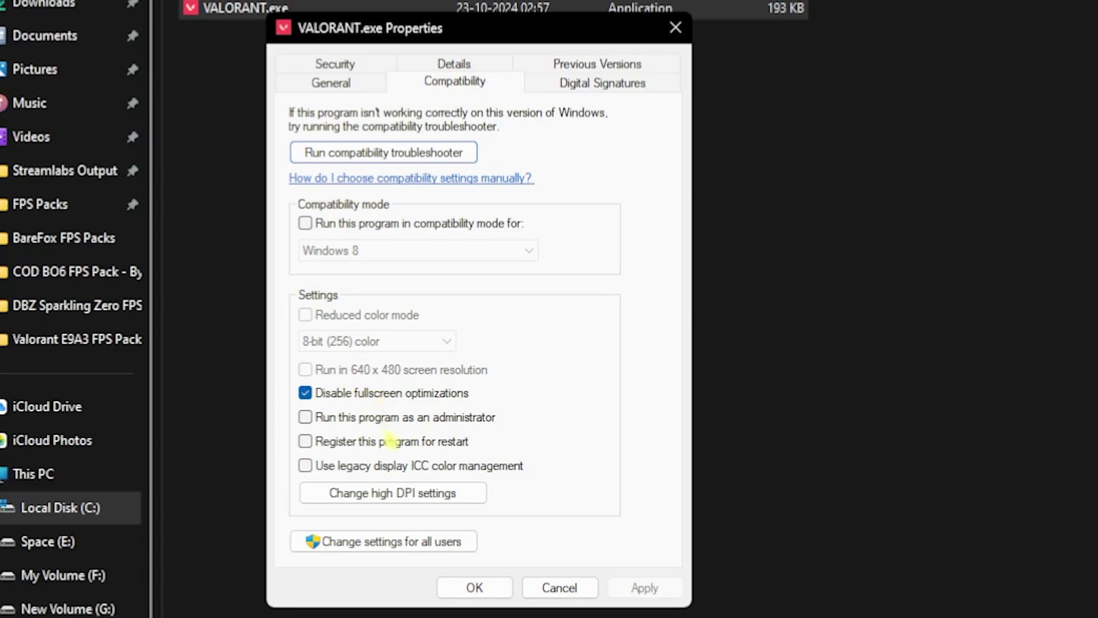
pyautogui.click(385, 494)
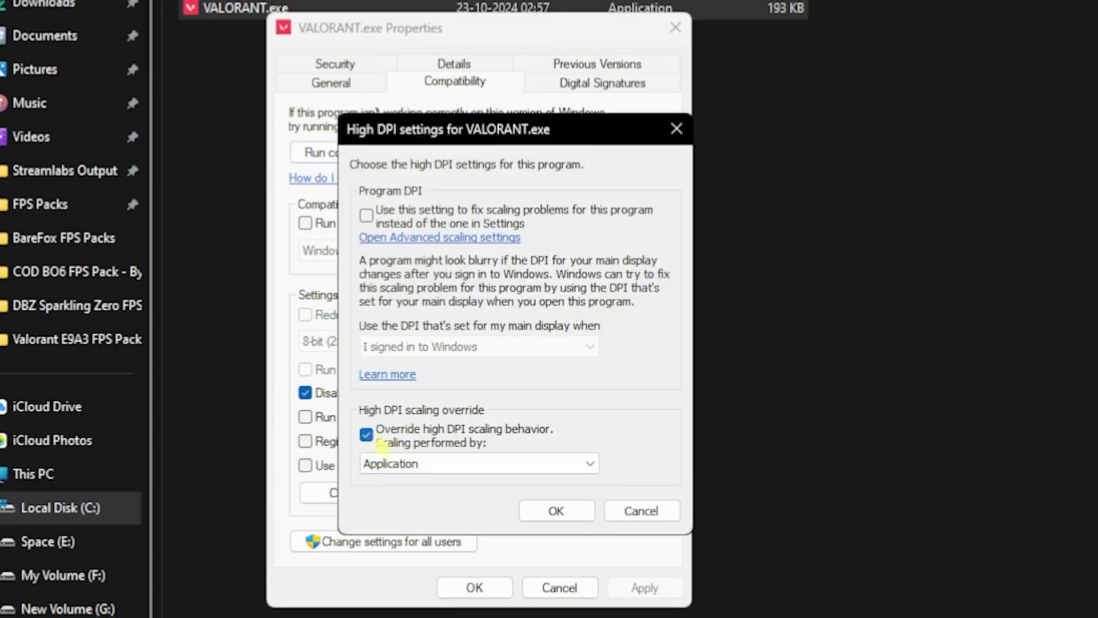
pyautogui.click(555, 510)
pyautogui.click(468, 588)
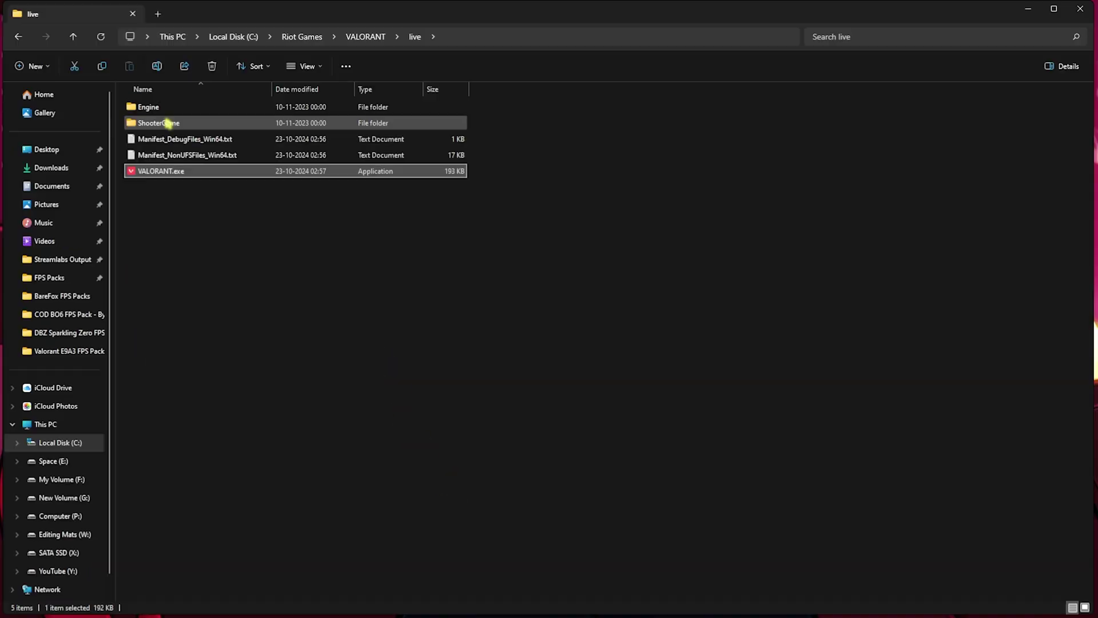
# In ShooterGame\Binaries\Win64, disable fullscreen optimizations for VALORANT-Win64-Shipping.exe.
pyautogui.doubleClick(167, 123)
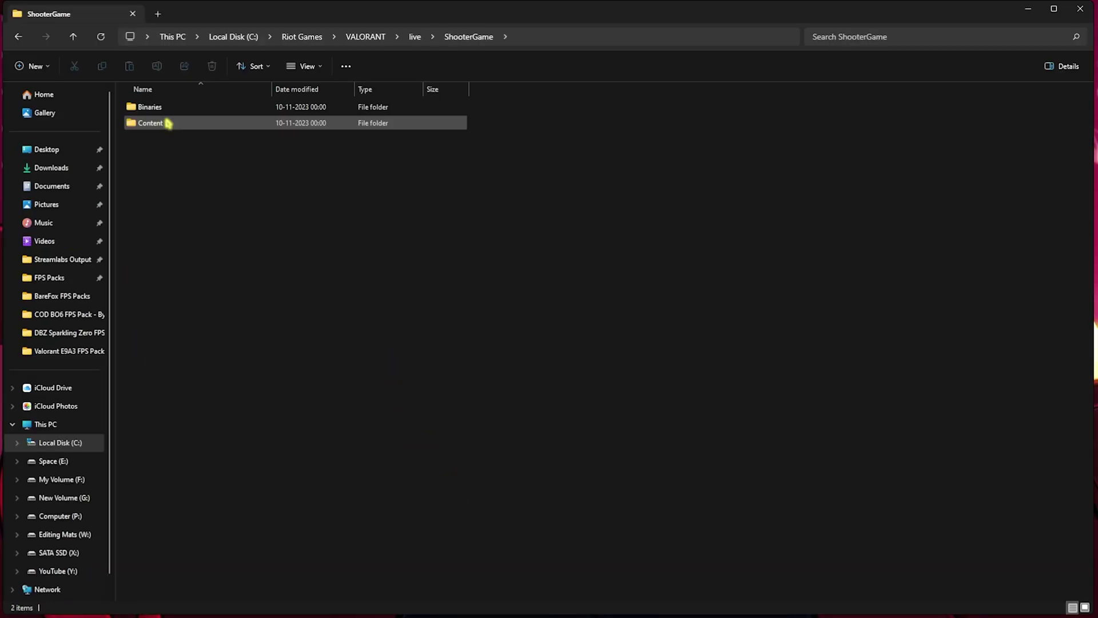
pyautogui.doubleClick(169, 111)
pyautogui.doubleClick(168, 111)
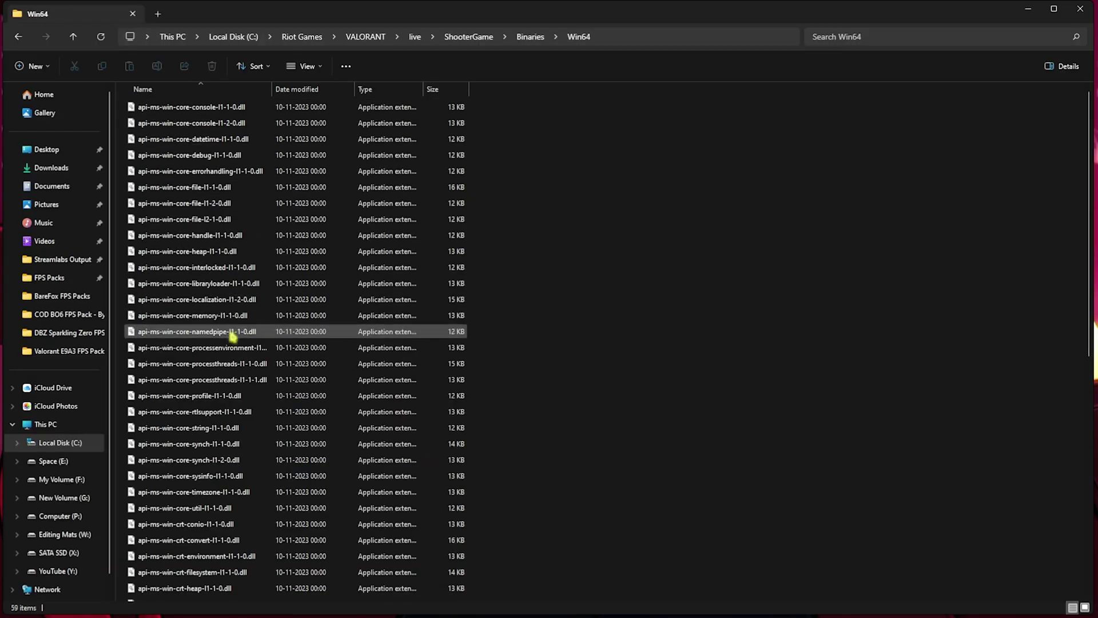
pyautogui.scroll(-10, 184, 367)
pyautogui.click(155, 531)
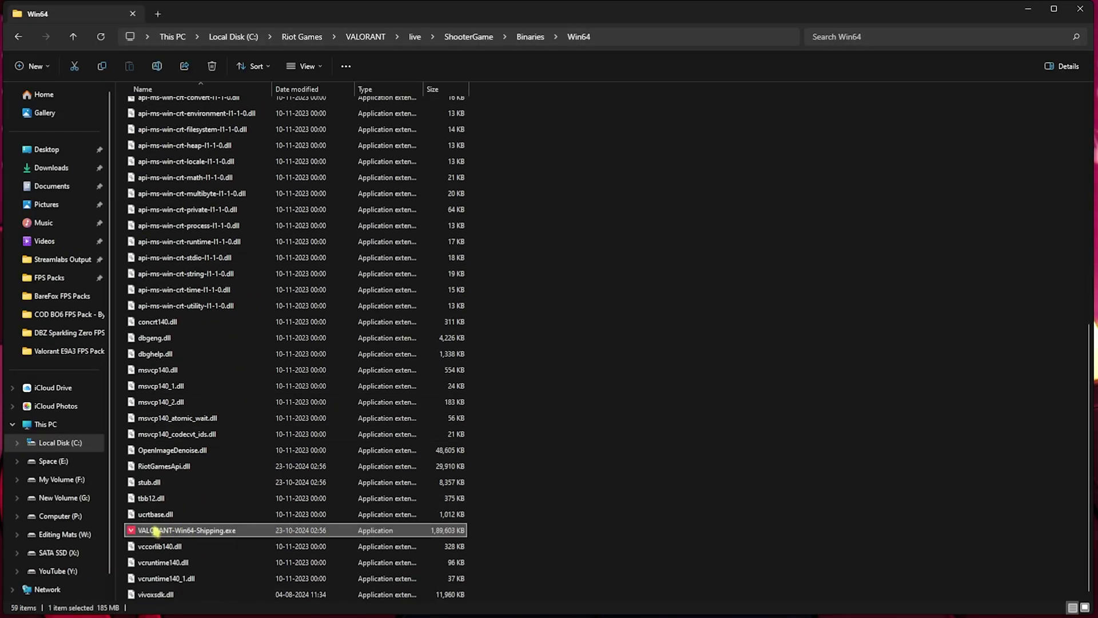
pyautogui.rightClick(187, 532)
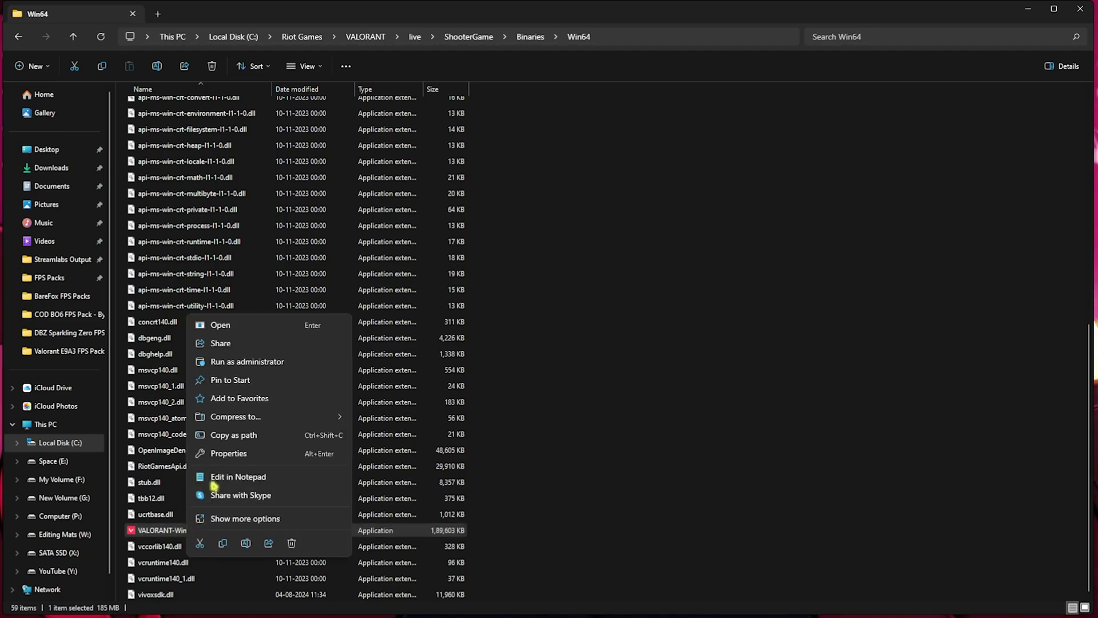
pyautogui.click(220, 455)
pyautogui.click(292, 327)
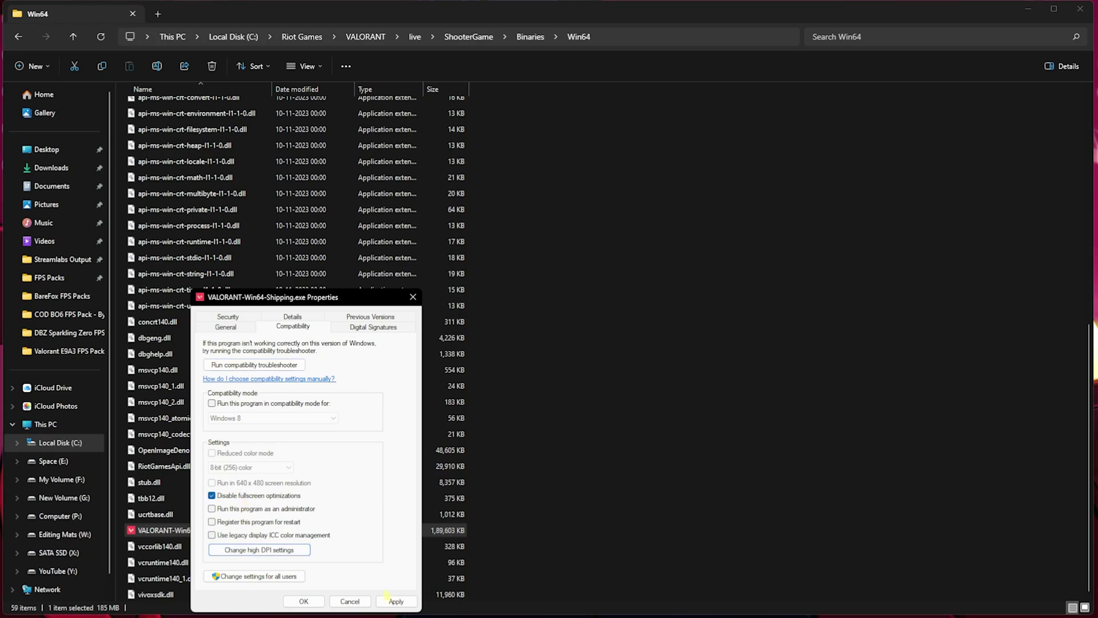
pyautogui.click(304, 601)
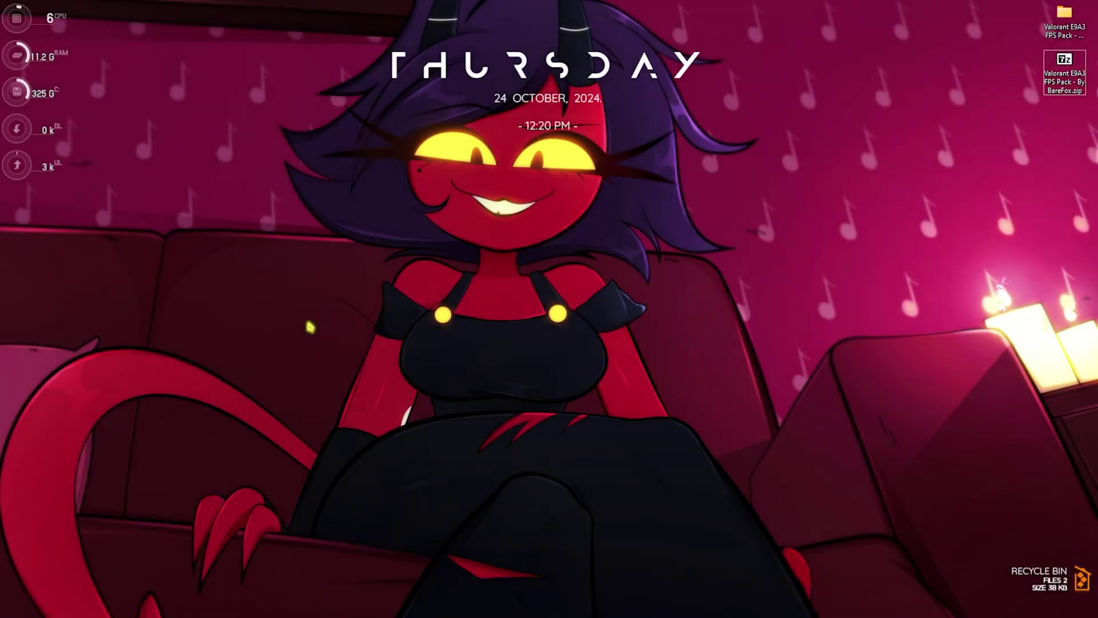
# Create a restore point on Local Disk (C:) with the description 'Vakirabt'.
pyautogui.press('super')
pyautogui.write('create a restore point')
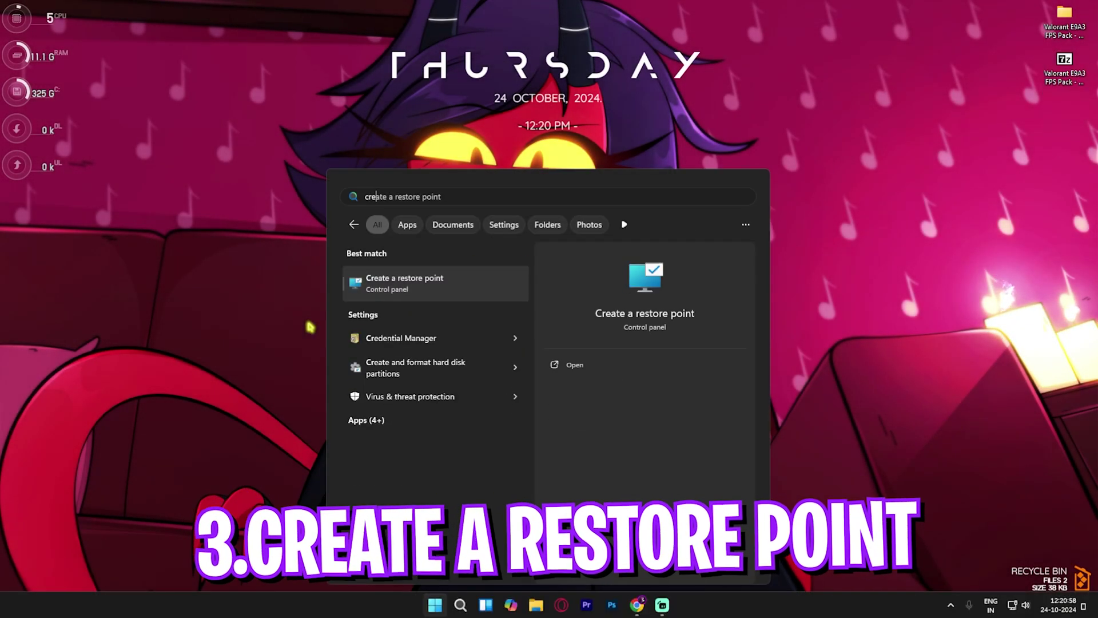
pyautogui.press('Return')
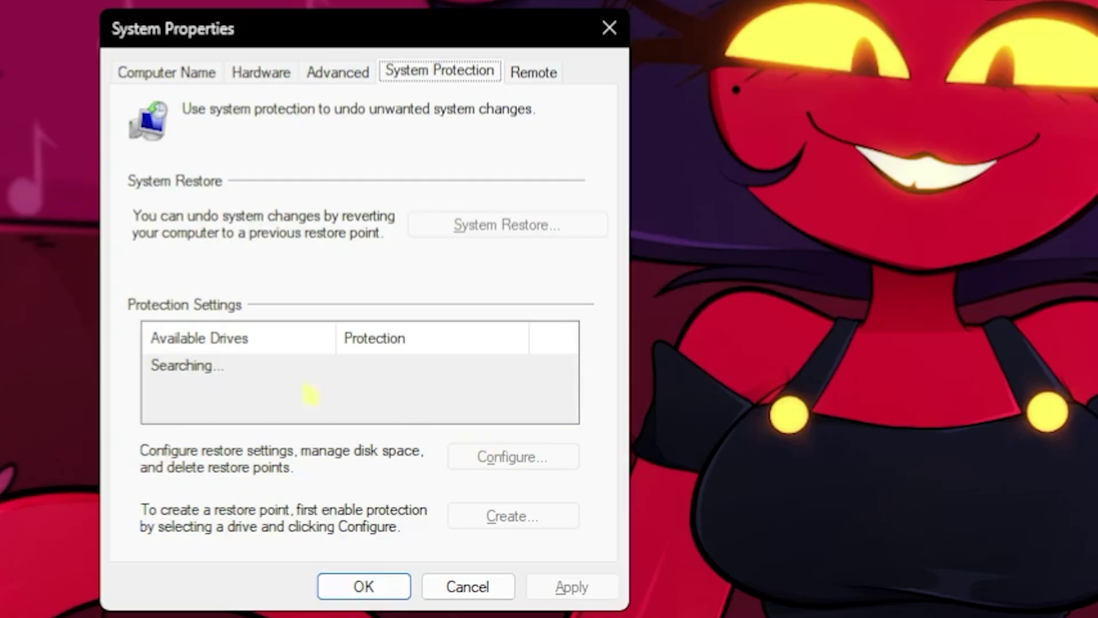
pyautogui.scroll(-1, 309, 394)
pyautogui.click(310, 409)
pyautogui.click(535, 515)
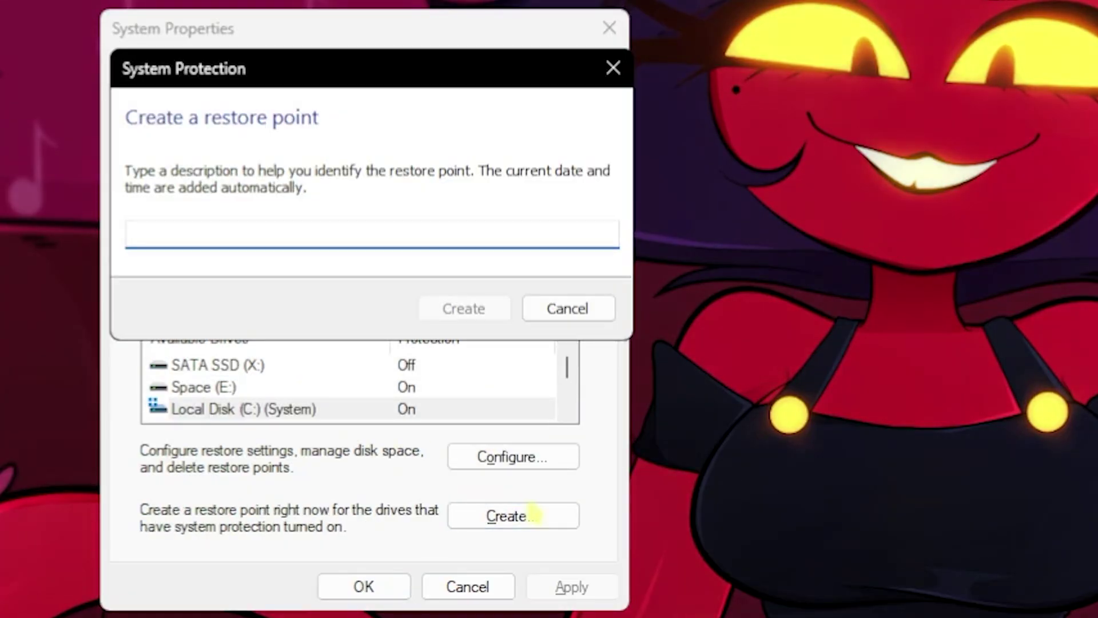
pyautogui.write('Vakirabt')
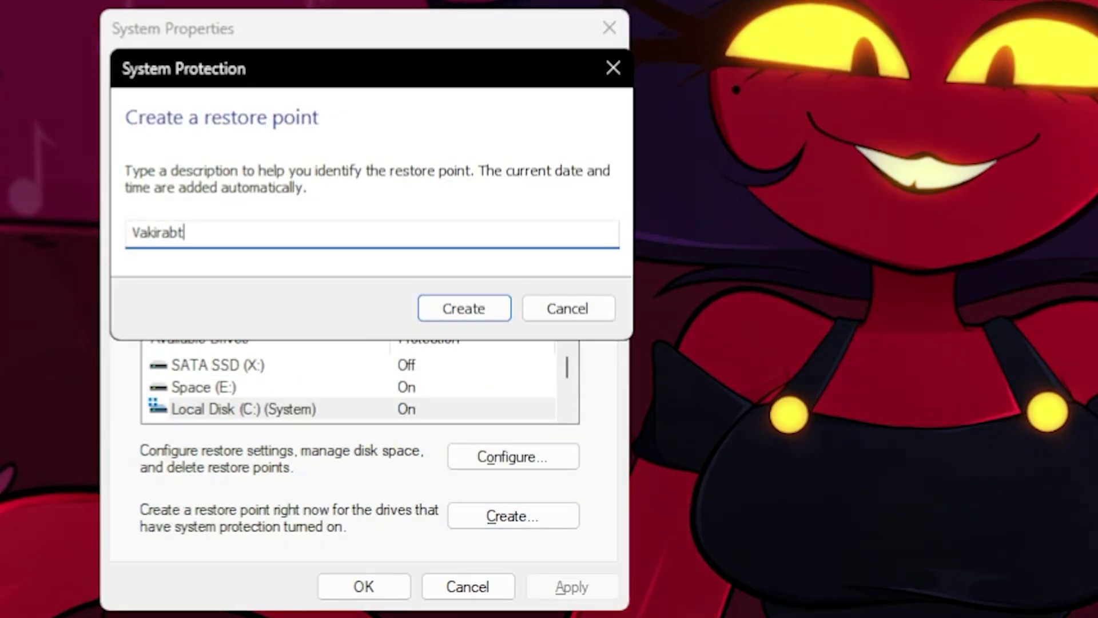
pyautogui.press('Return')
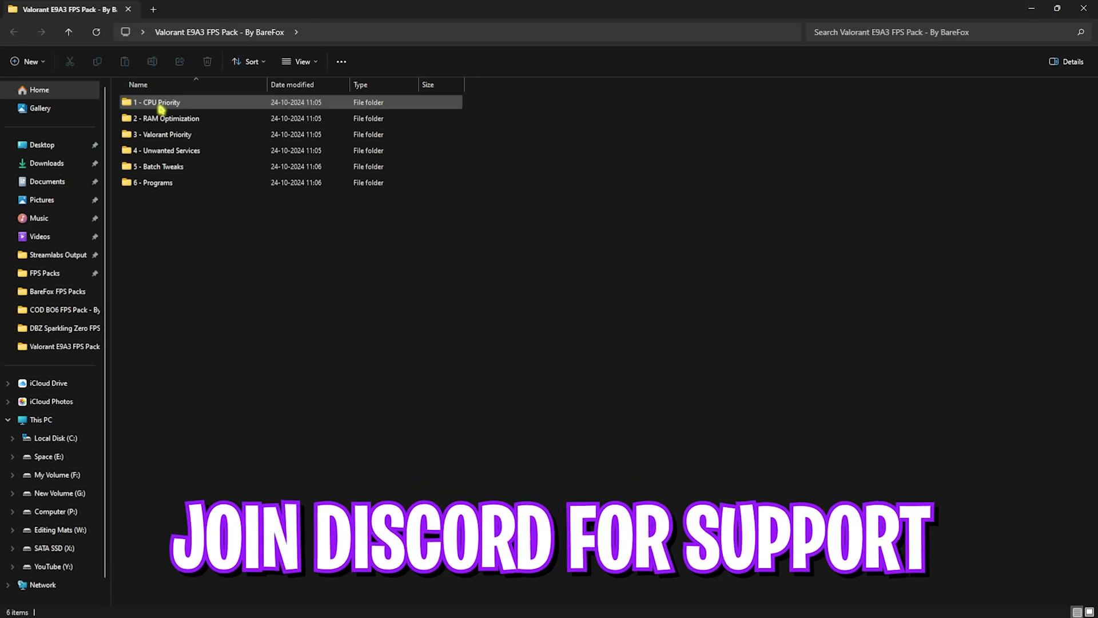
pyautogui.doubleClick(162, 107)
pyautogui.doubleClick(256, 101)
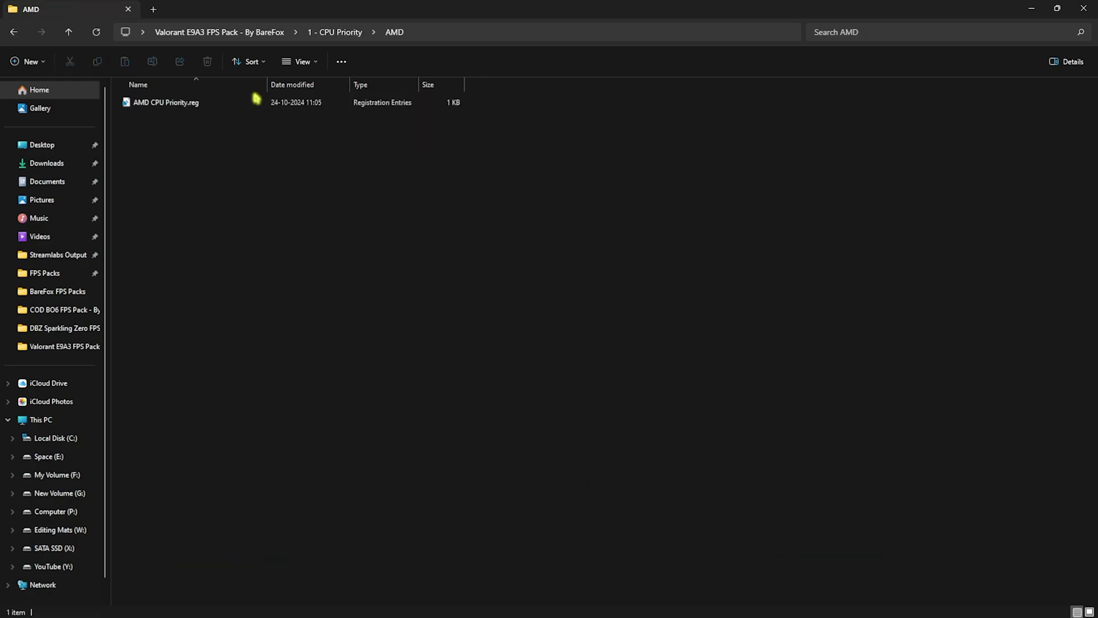
pyautogui.click(336, 33)
pyautogui.doubleClick(184, 115)
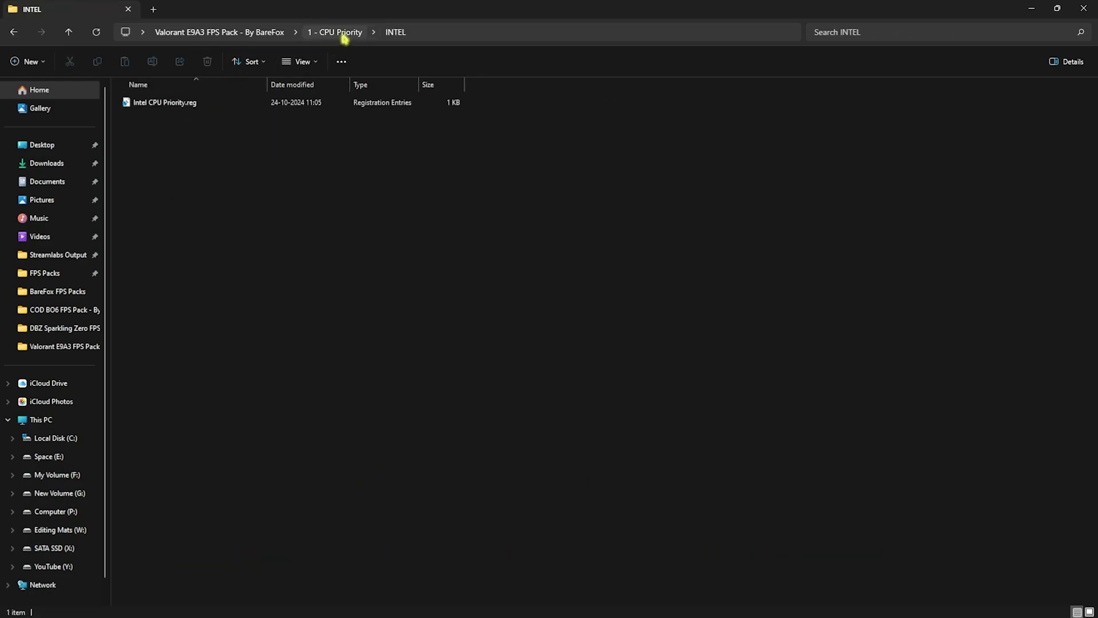
pyautogui.click(344, 34)
pyautogui.doubleClick(240, 107)
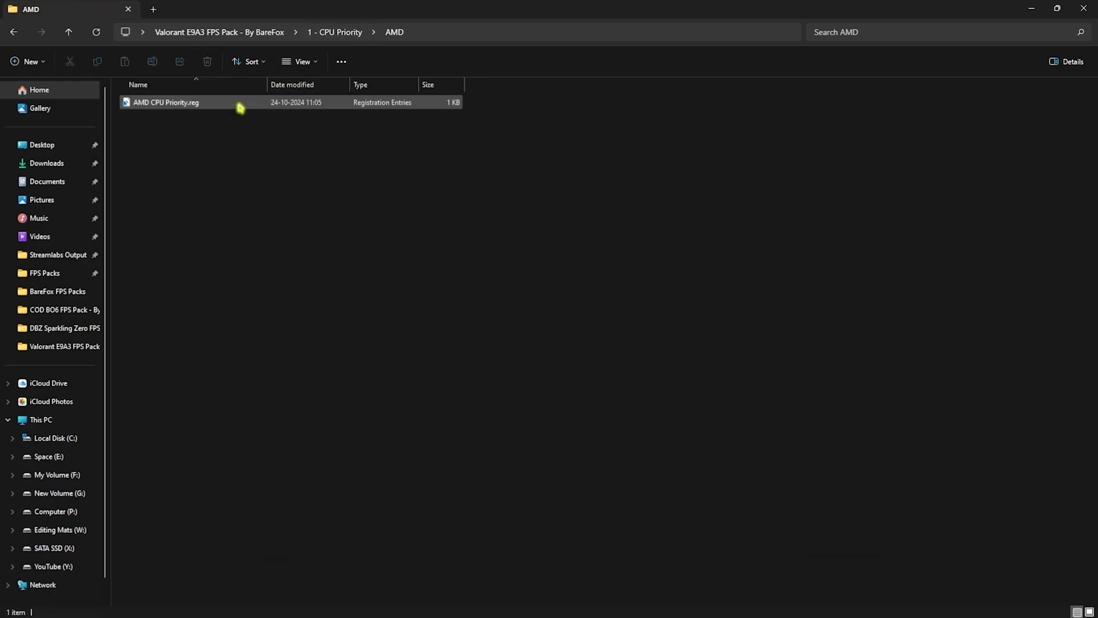
pyautogui.click(247, 32)
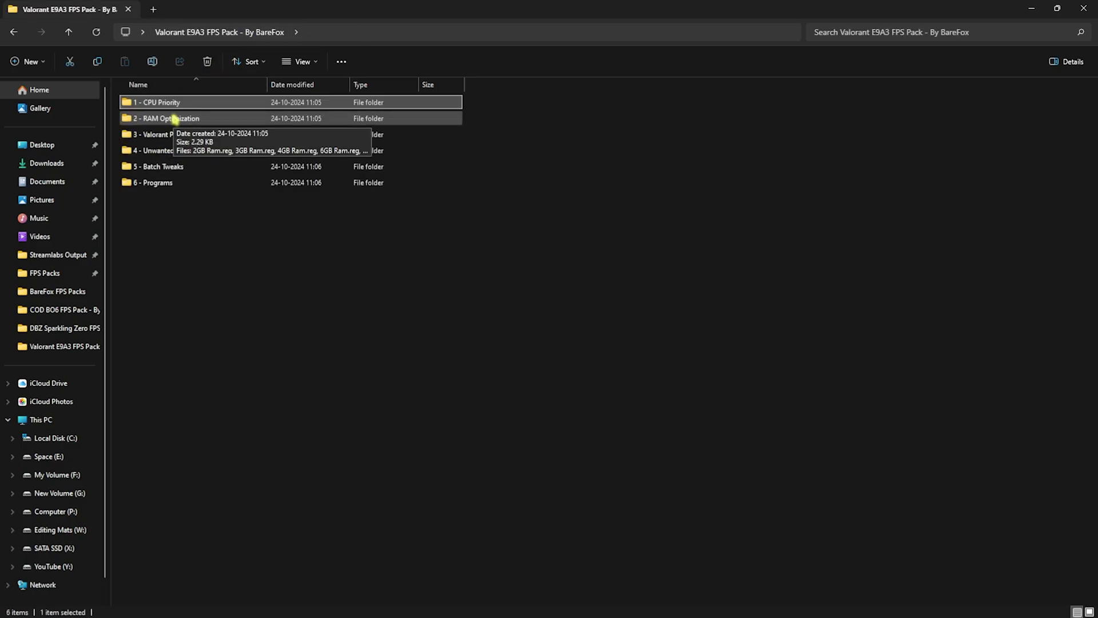
pyautogui.doubleClick(175, 118)
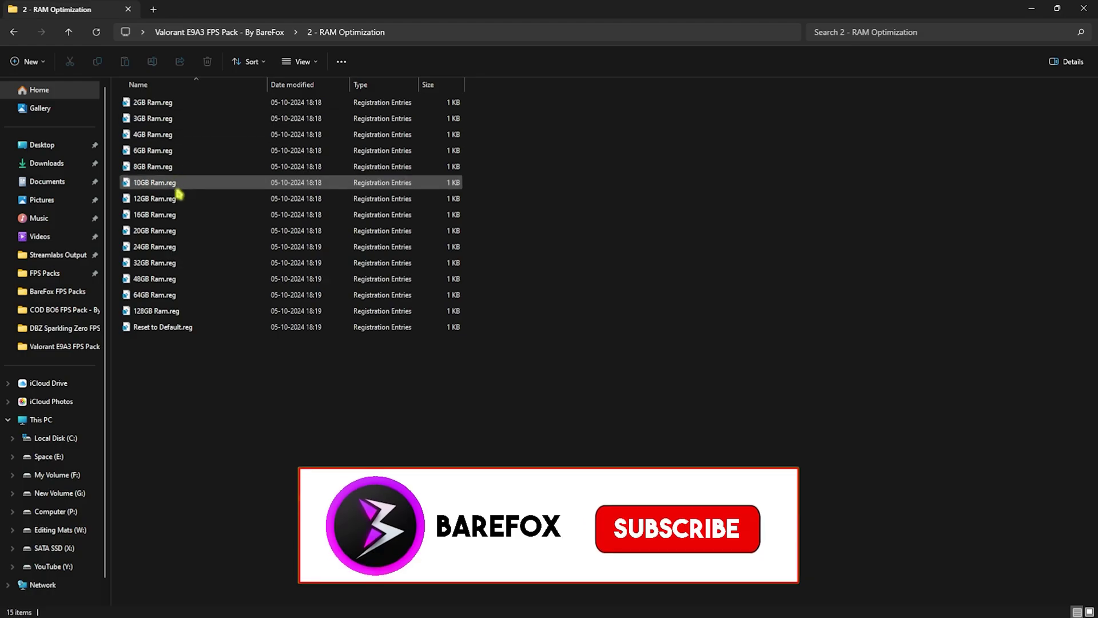
pyautogui.moveTo(173, 399); pyautogui.dragTo(172, 105)
pyautogui.click(583, 250)
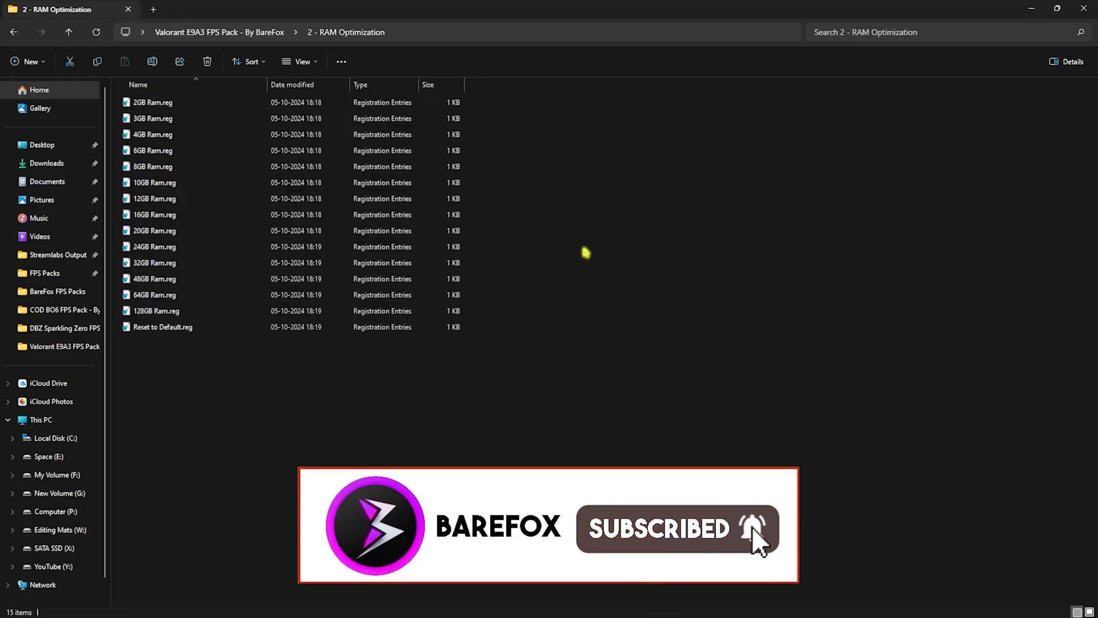
pyautogui.click(166, 263)
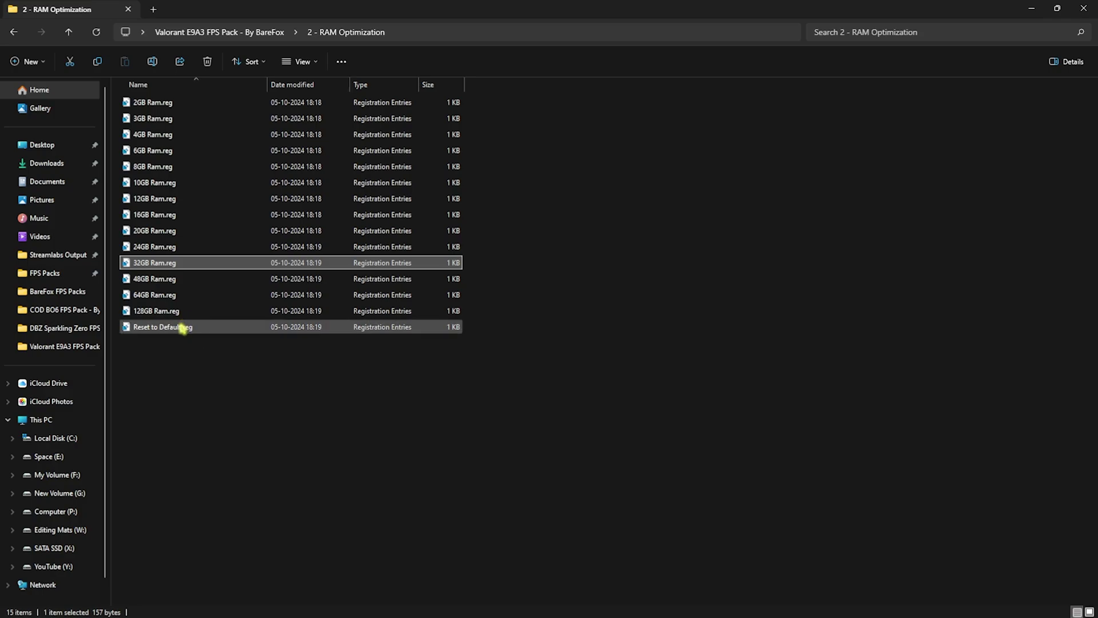
pyautogui.hotkey('alt', 'Left')
pyautogui.doubleClick(177, 135)
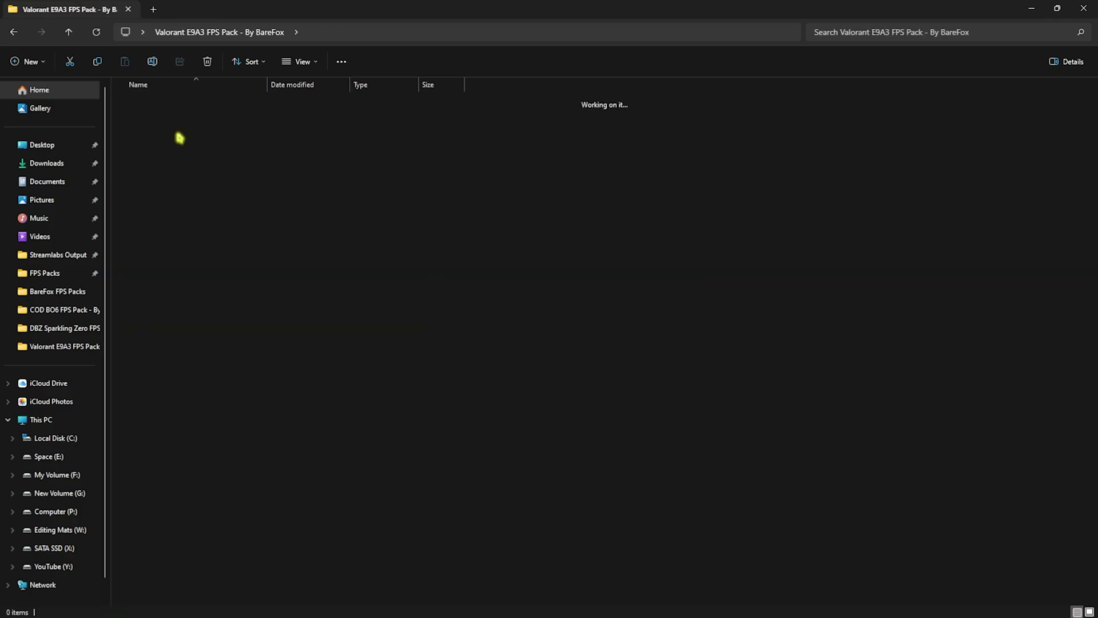
pyautogui.moveTo(228, 195); pyautogui.dragTo(196, 106)
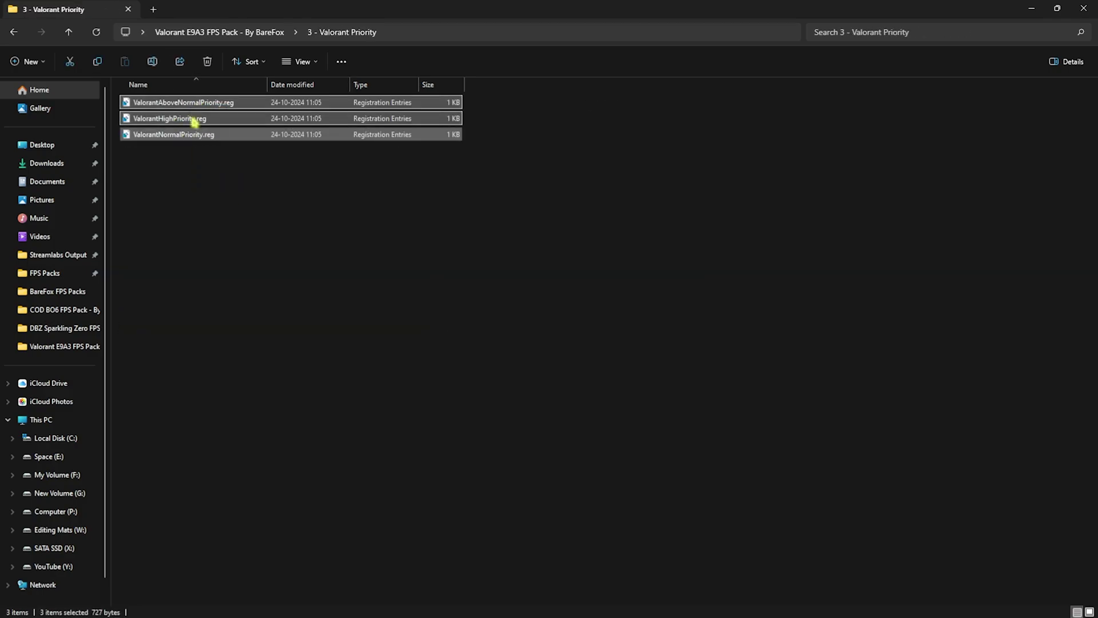
pyautogui.click(209, 195)
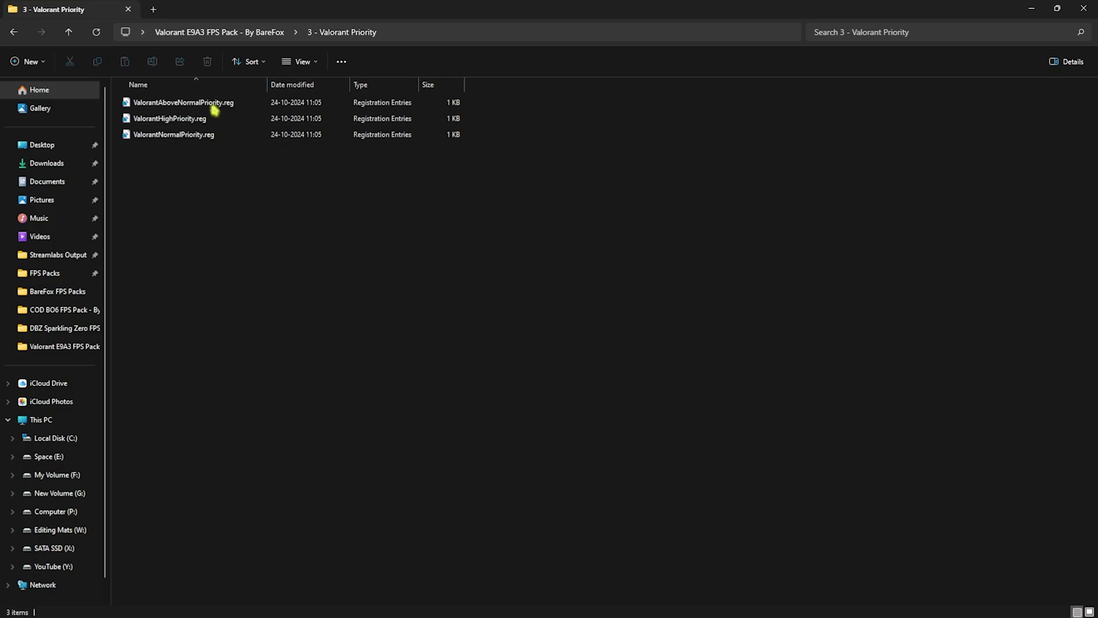
# Open 4 - Unwanted Services and review its nine service registry files.
pyautogui.click(262, 32)
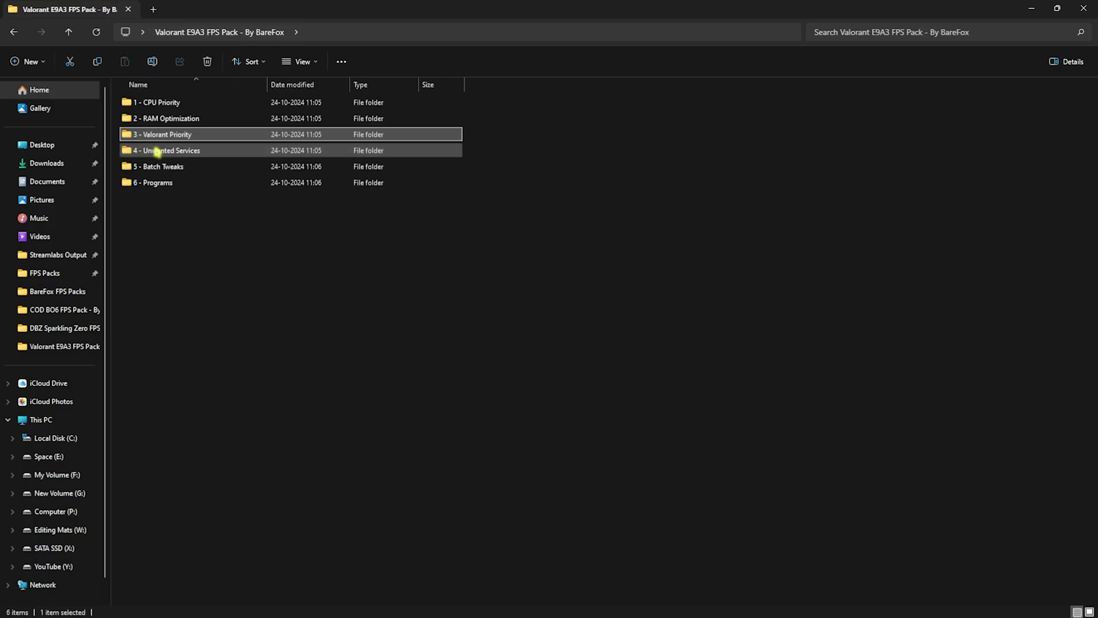
pyautogui.doubleClick(162, 153)
pyautogui.moveTo(172, 280); pyautogui.dragTo(182, 125)
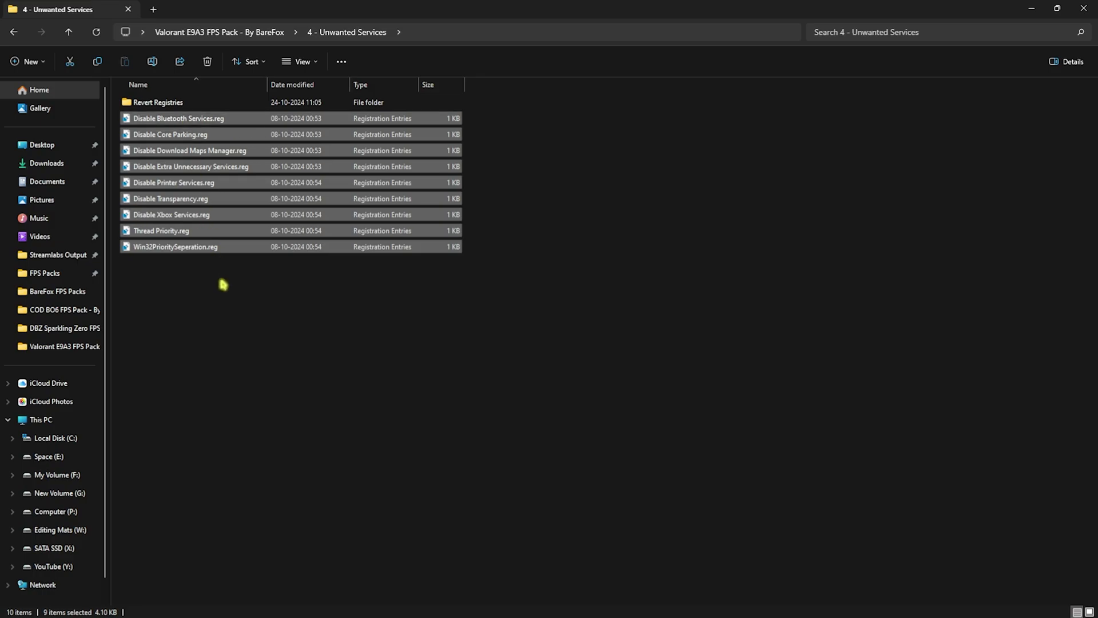
pyautogui.click(236, 331)
pyautogui.click(177, 120)
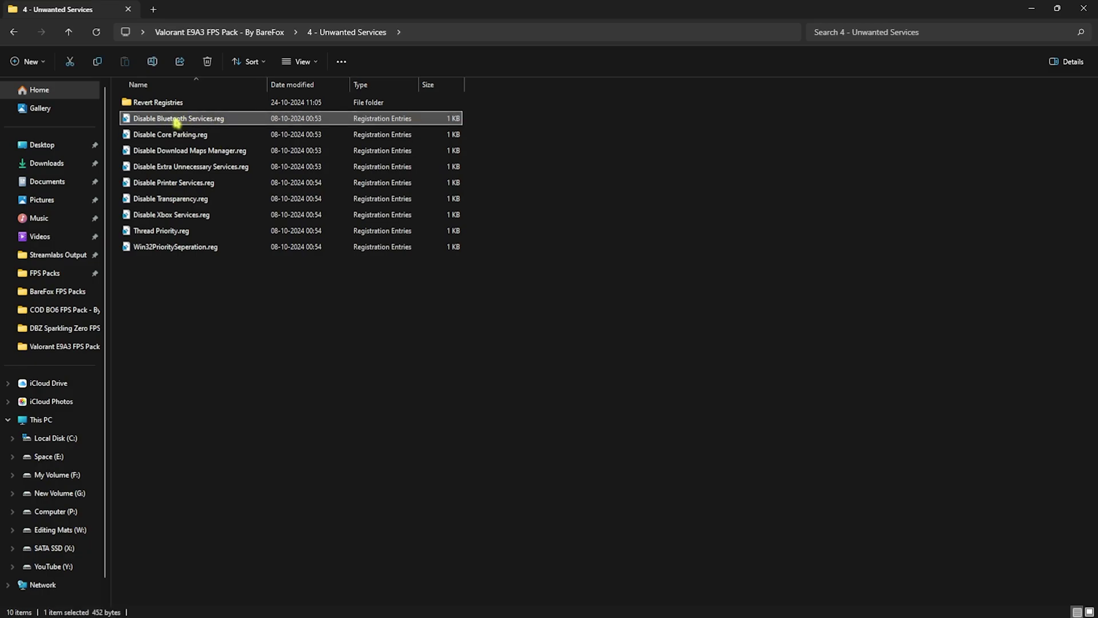
# Review the six Enable files in Revert Registries, then return to the pack folder.
pyautogui.doubleClick(156, 104)
pyautogui.moveTo(191, 266); pyautogui.dragTo(284, 118)
pyautogui.click(200, 198)
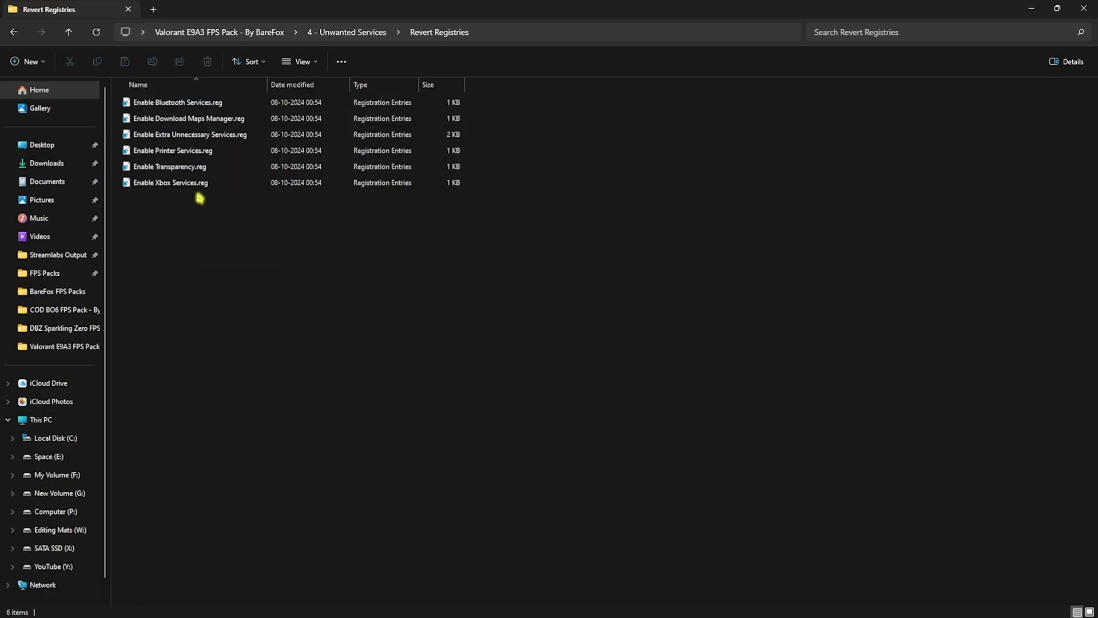
pyautogui.click(270, 32)
# Open 5 - Batch Tweaks and look over its BCD, memory compression and mitigation scripts.
pyautogui.doubleClick(162, 166)
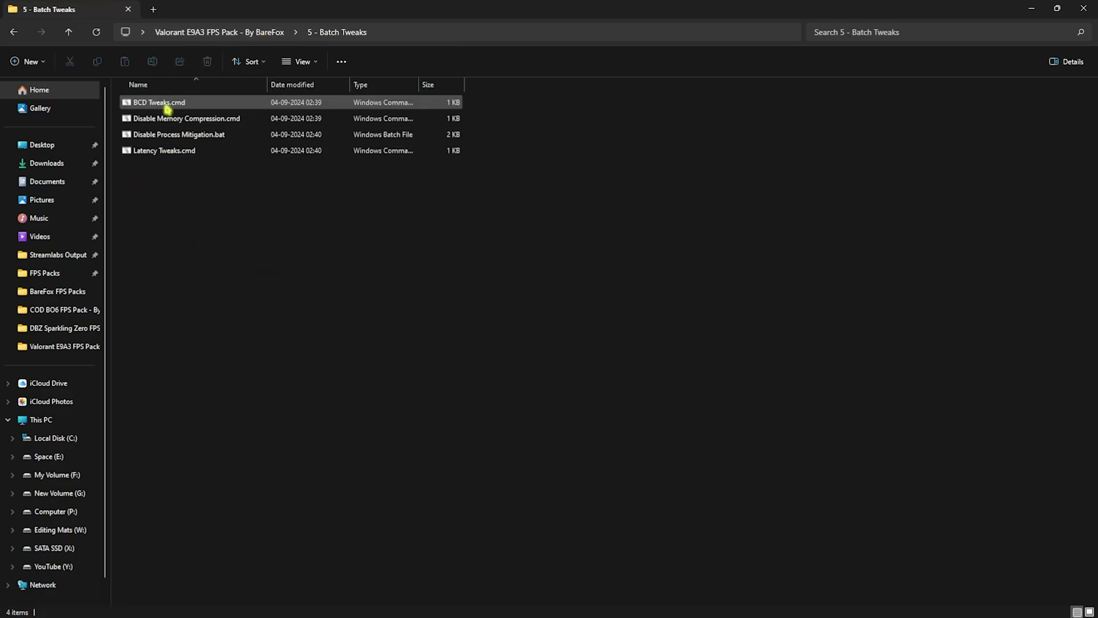
pyautogui.click(167, 104)
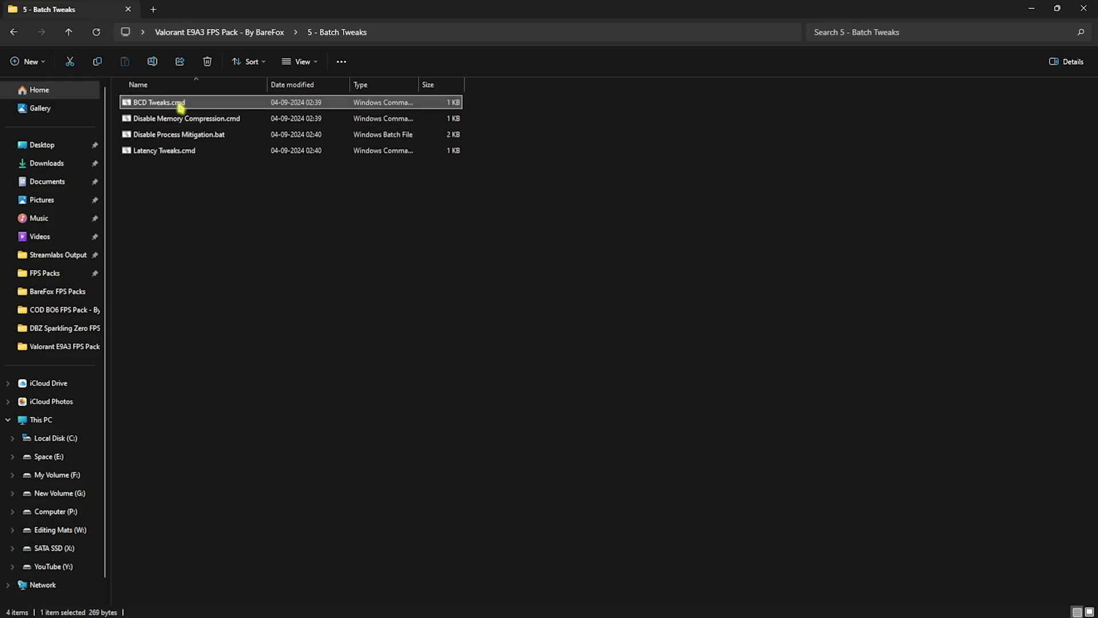
pyautogui.click(160, 119)
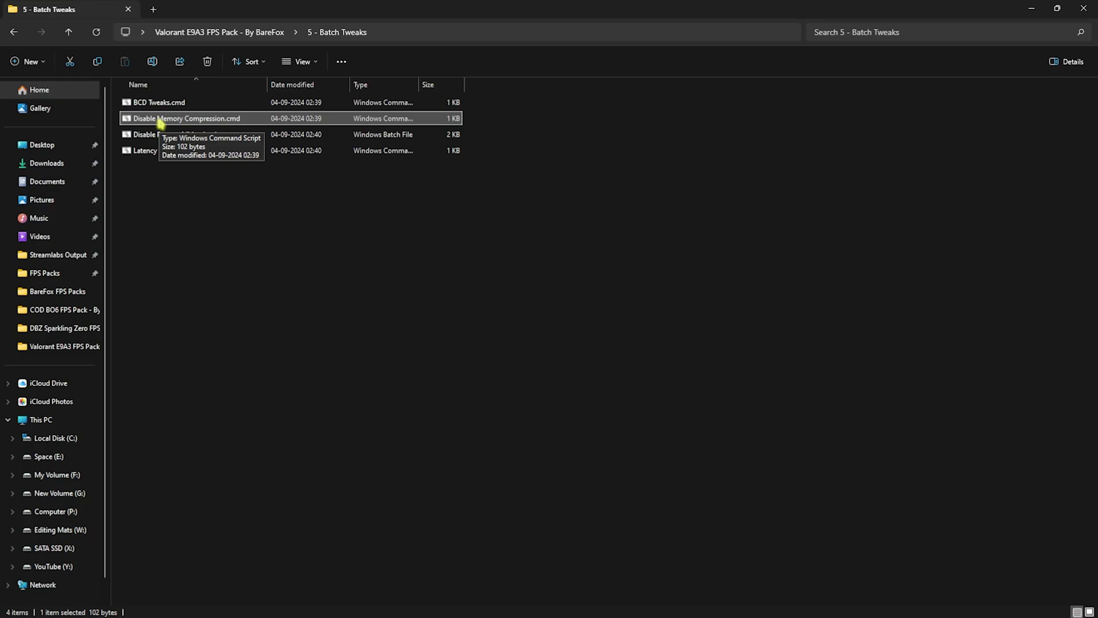
pyautogui.click(176, 136)
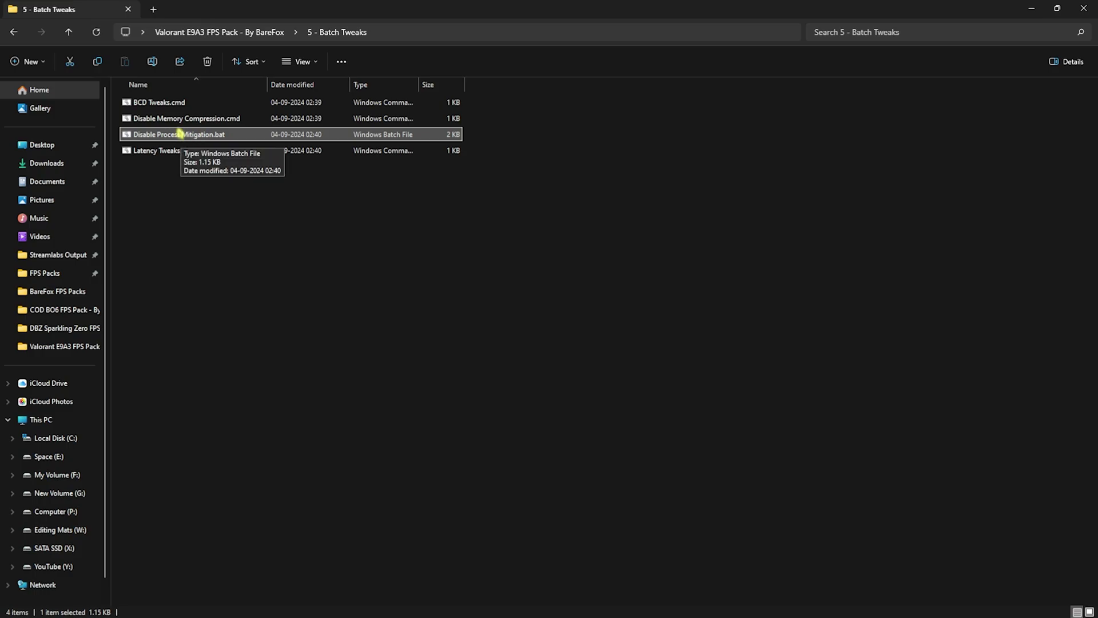
# Read BCD Tweaks.cmd in Notepad, close it, and go back up to the pack folder.
pyautogui.rightClick(177, 108)
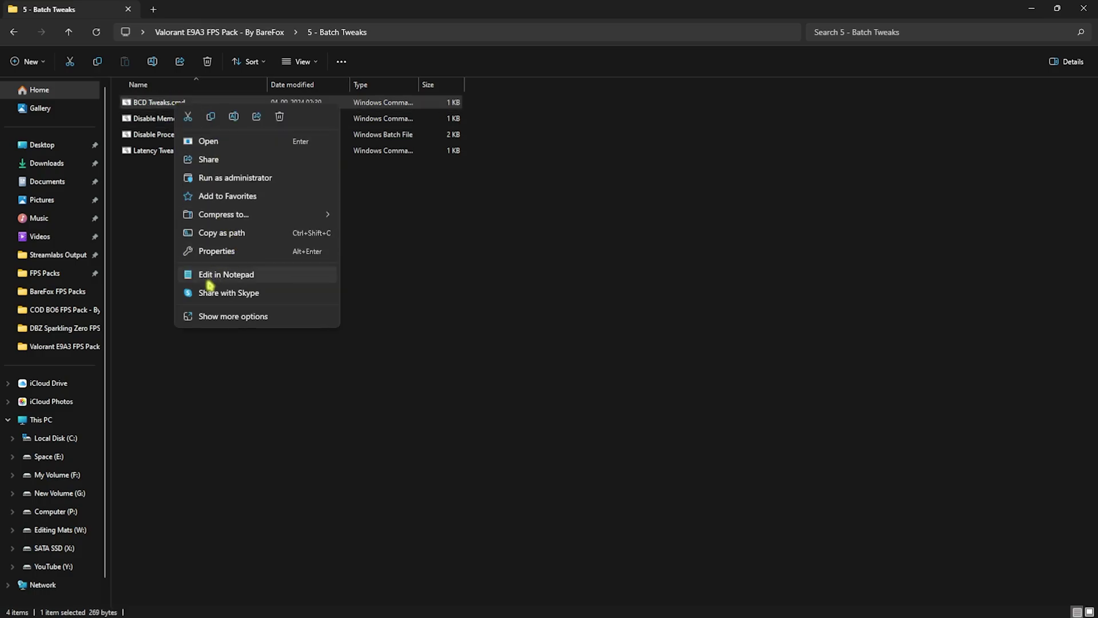
pyautogui.click(277, 275)
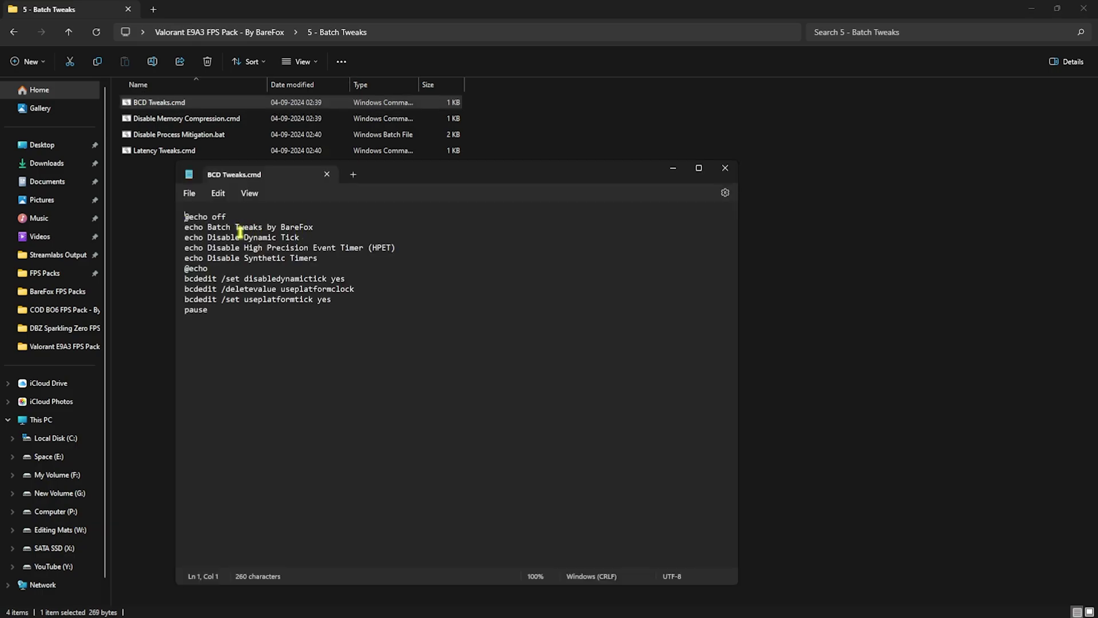
pyautogui.click(717, 174)
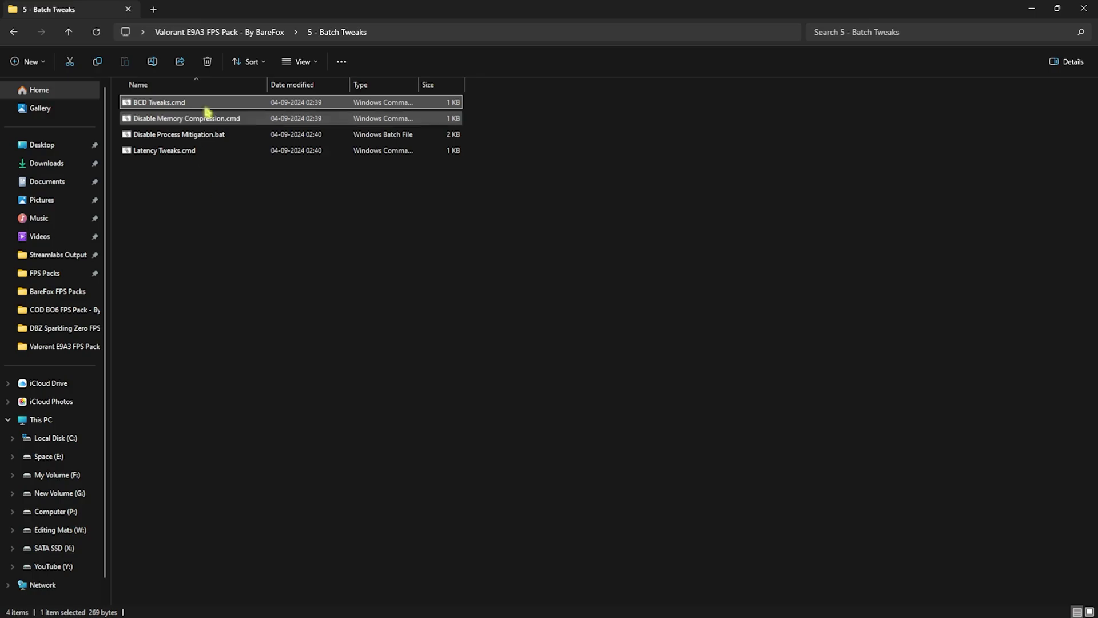
pyautogui.hotkey('alt', 'Up')
pyautogui.click(176, 184)
# Run Clean Temporary Files.bat from 6 - Programs as administrator to delete temporary files.
pyautogui.doubleClick(176, 184)
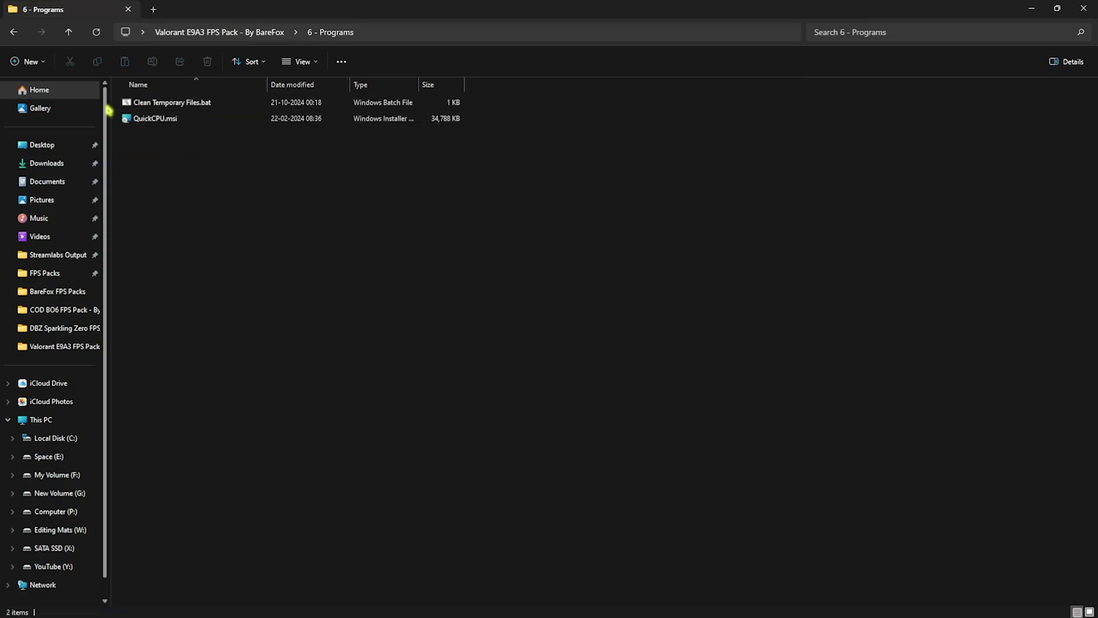
pyautogui.click(166, 103)
pyautogui.rightClick(166, 104)
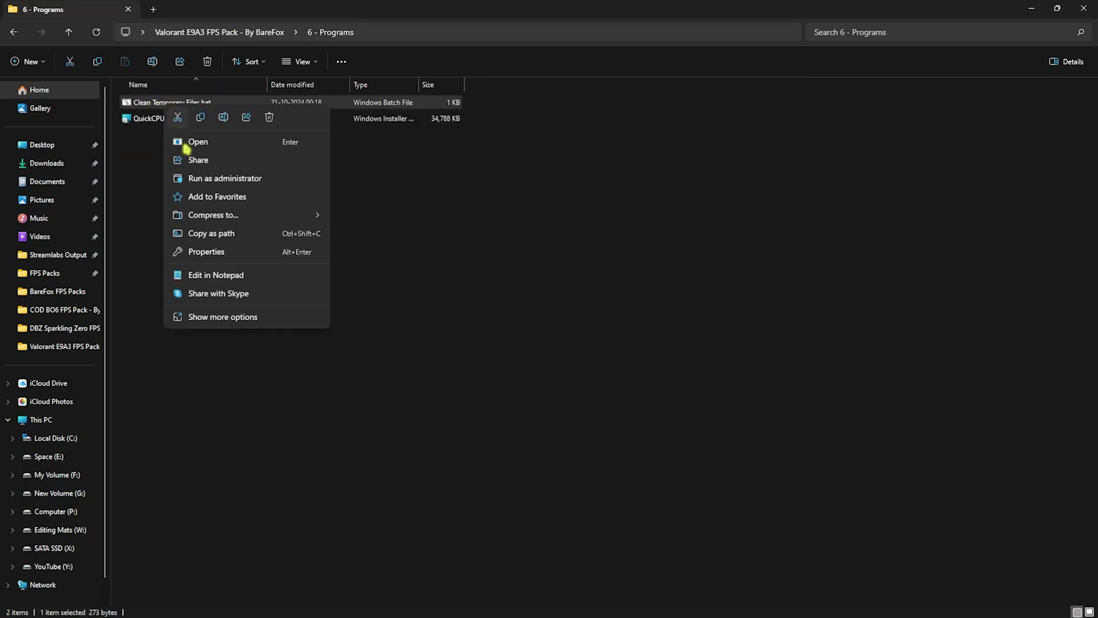
pyautogui.click(228, 178)
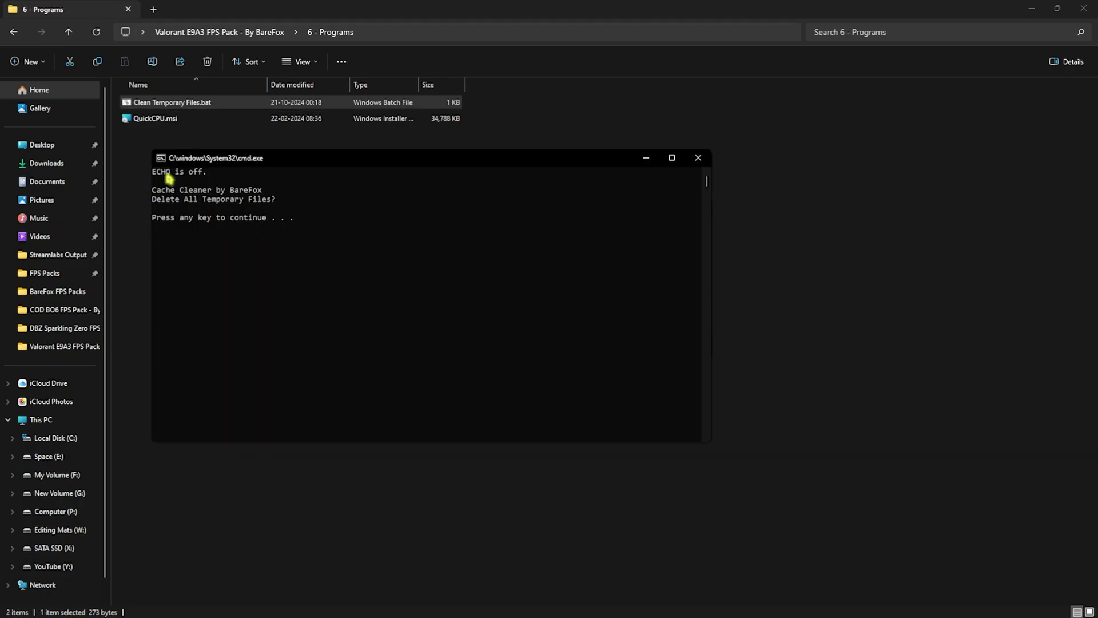
pyautogui.press('Return')
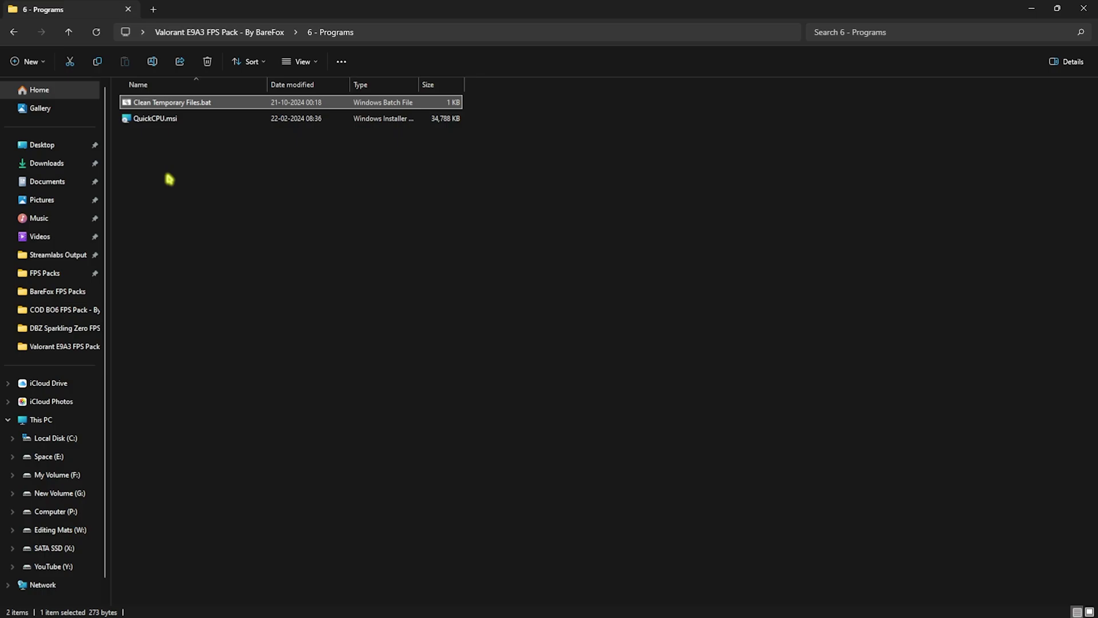
# Launch QuickCPU by searching 'quickcpu' from Start.
pyautogui.click(171, 120)
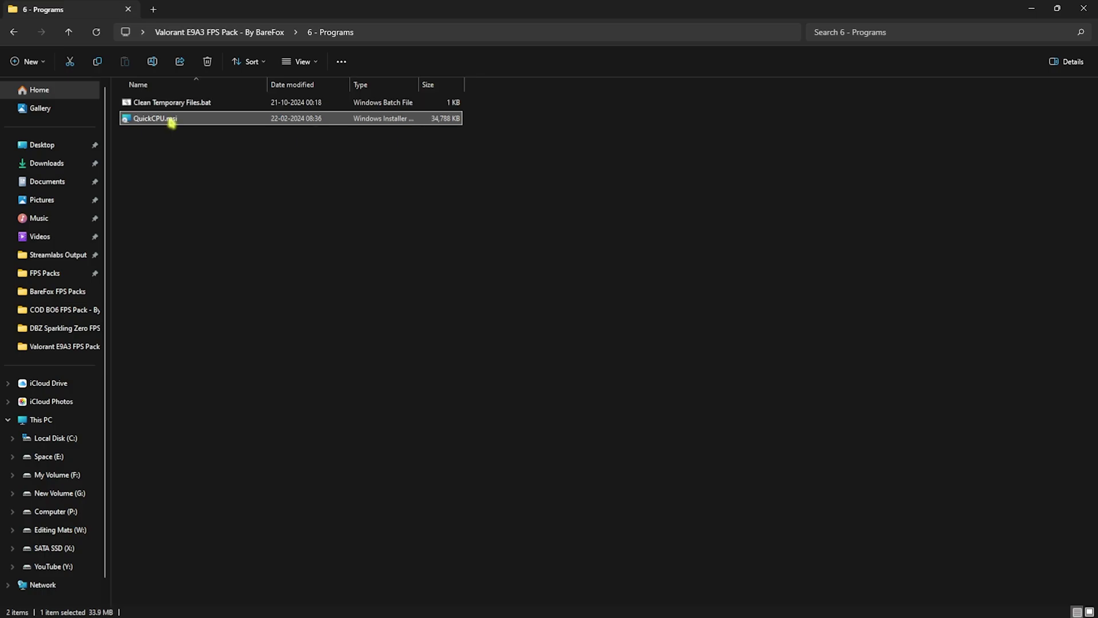
pyautogui.press('super')
pyautogui.write('quickcpu')
pyautogui.press('Return')
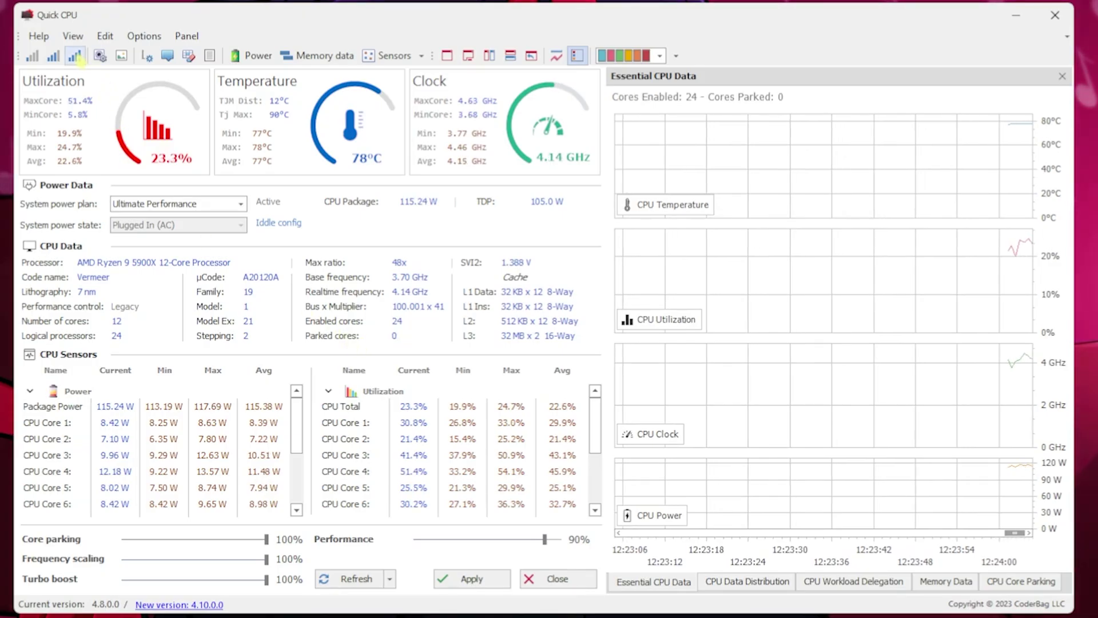
# Apply the maximum performance preset and current CPU settings in Quick CPU, then close it.
pyautogui.click(75, 55)
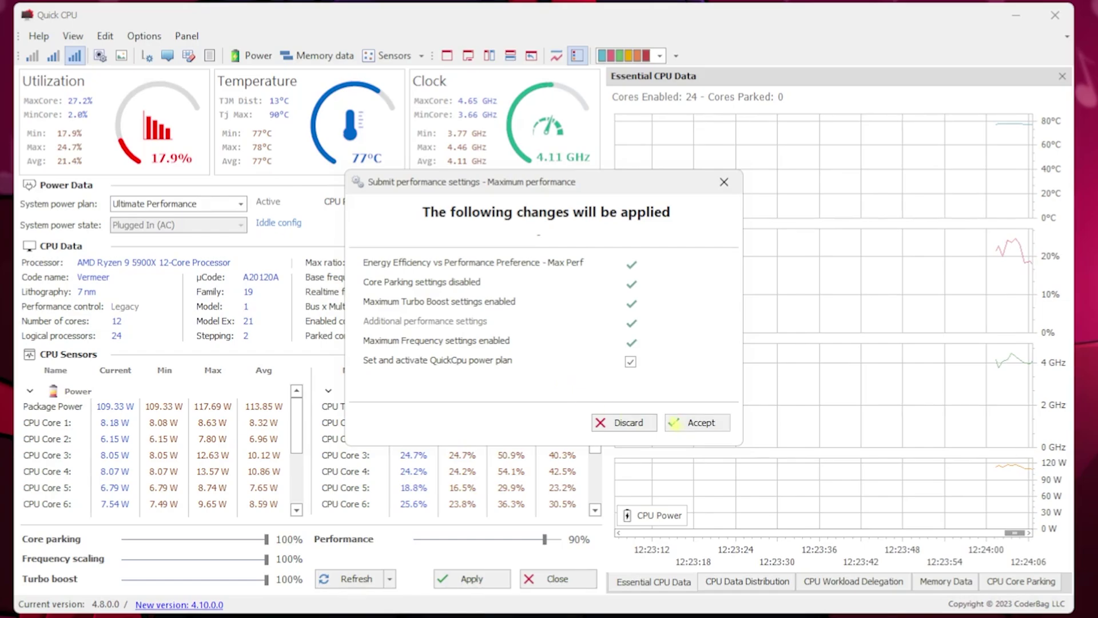
pyautogui.click(704, 423)
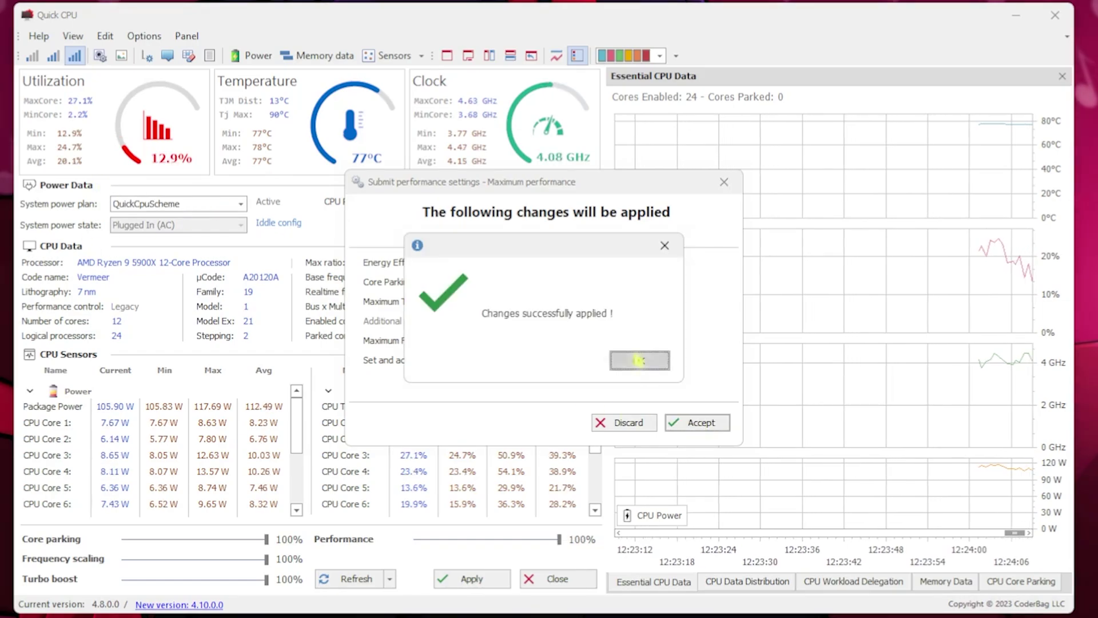
pyautogui.click(638, 360)
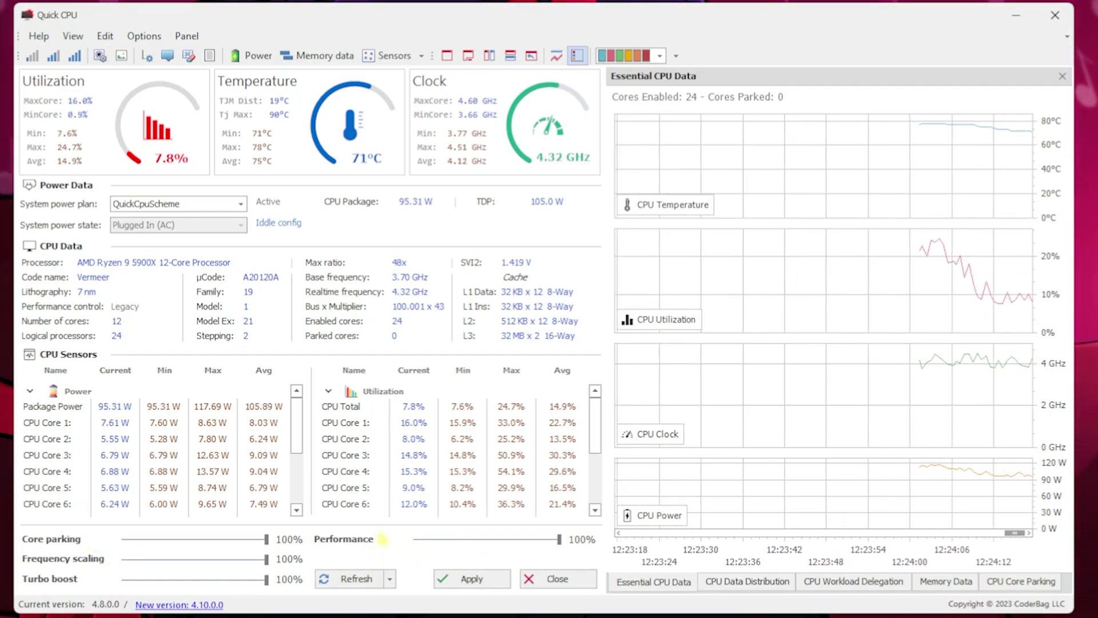
pyautogui.click(466, 579)
pyautogui.click(640, 360)
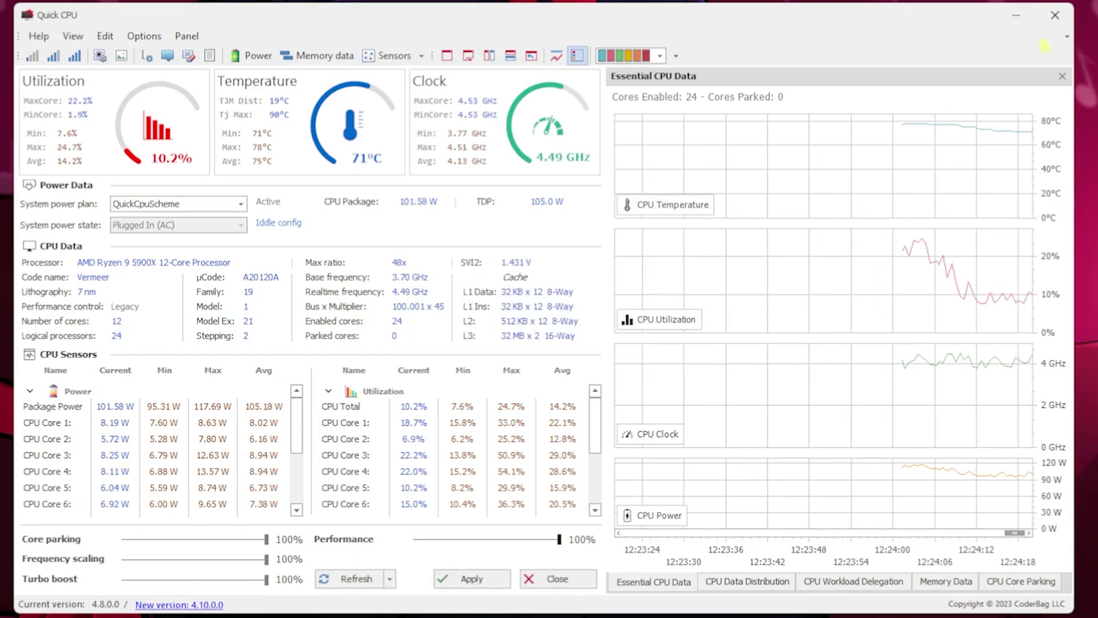
pyautogui.click(1072, 13)
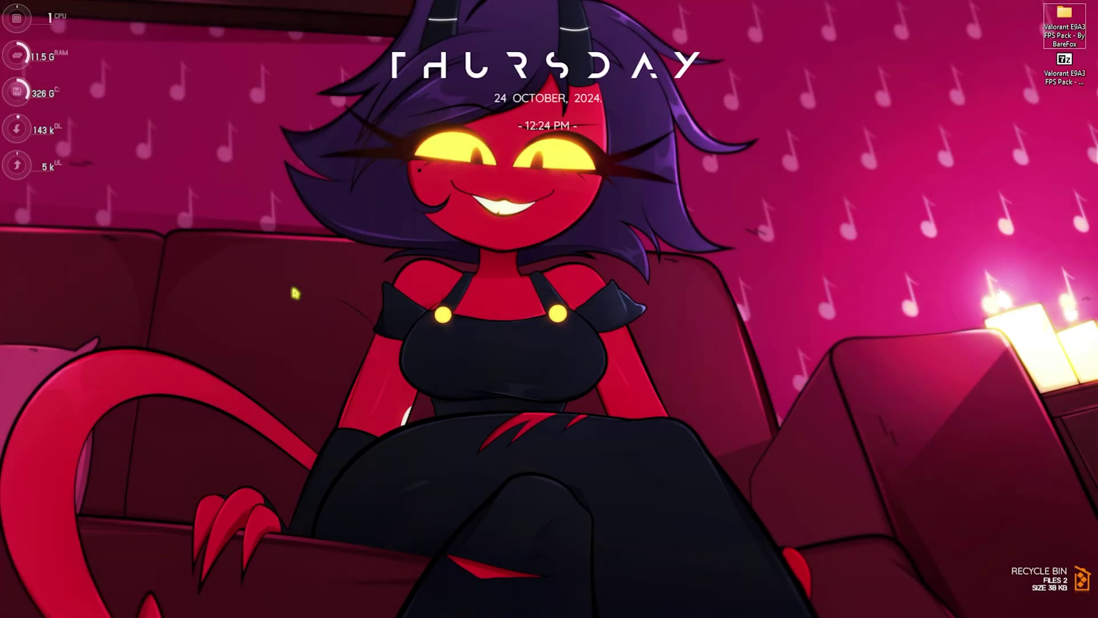
# Open Performance Options via search 'adjust the appearance and performance of windows' and view Advanced.
pyautogui.press('super')
pyautogui.write('adj')
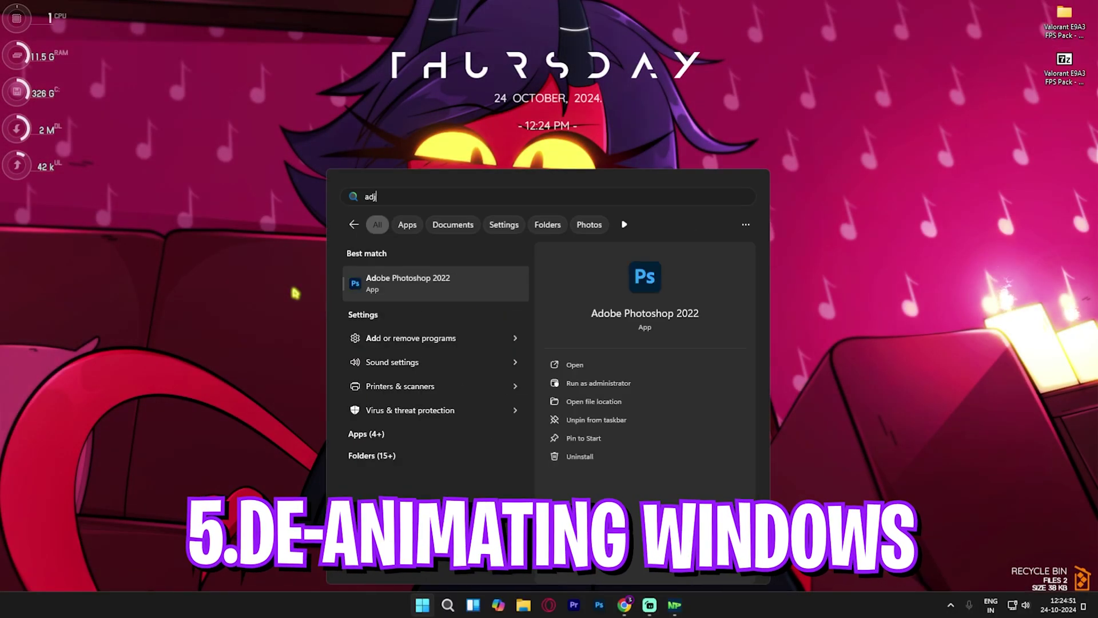
pyautogui.write('ust the appearance and performance of windows')
pyautogui.press('Return')
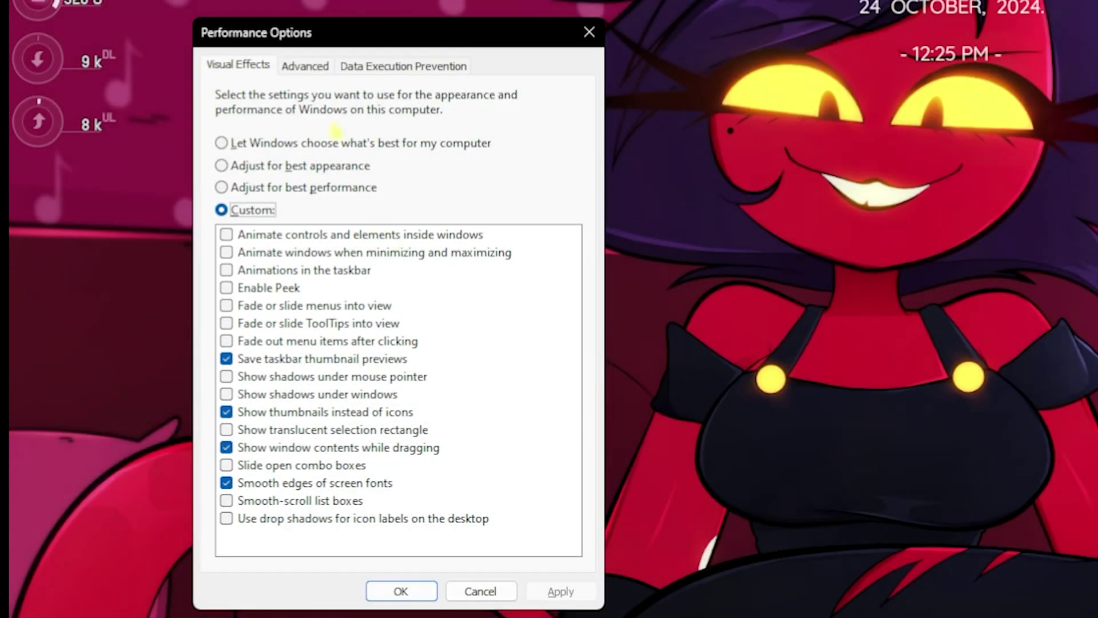
pyautogui.click(318, 70)
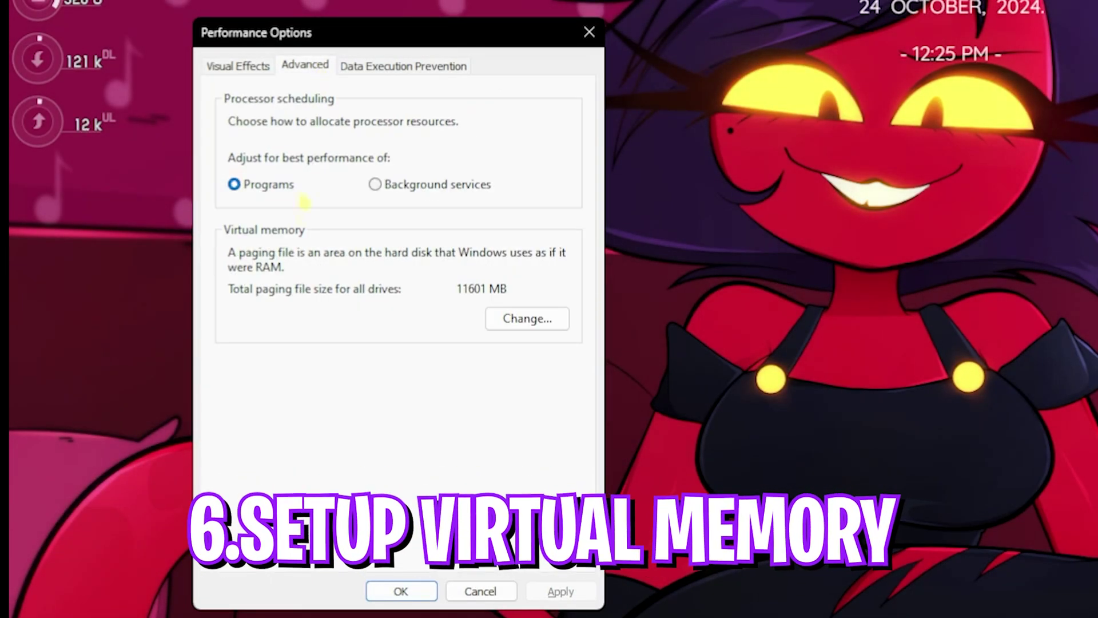
# Open the virtual memory settings and select the initial and maximum paging file size values.
pyautogui.click(527, 318)
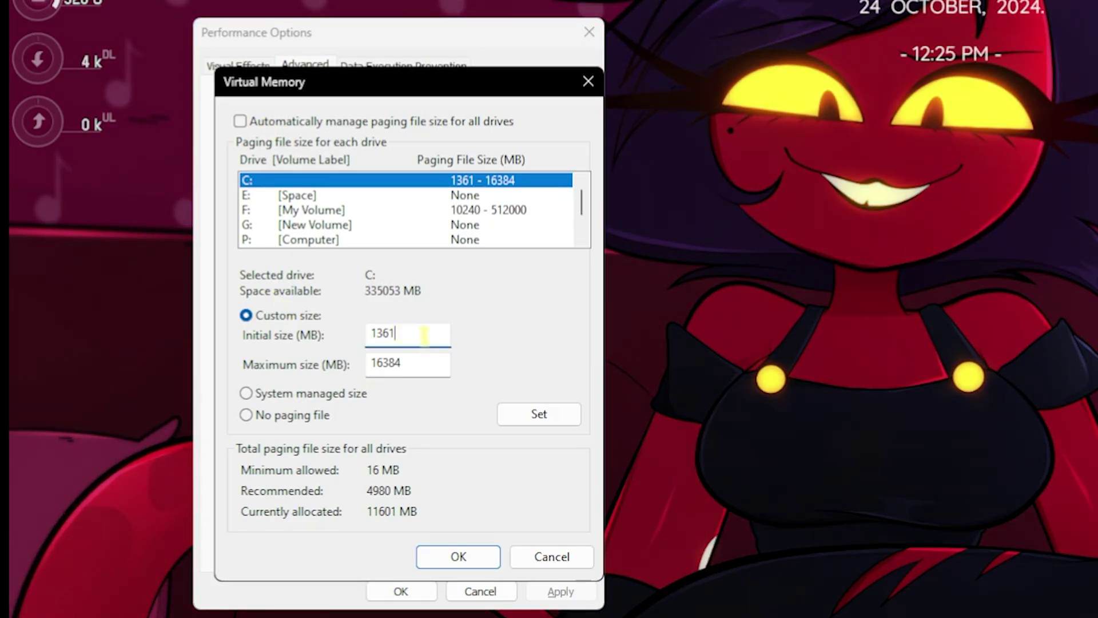
pyautogui.moveTo(423, 336); pyautogui.dragTo(345, 327)
pyautogui.moveTo(428, 363); pyautogui.dragTo(349, 364)
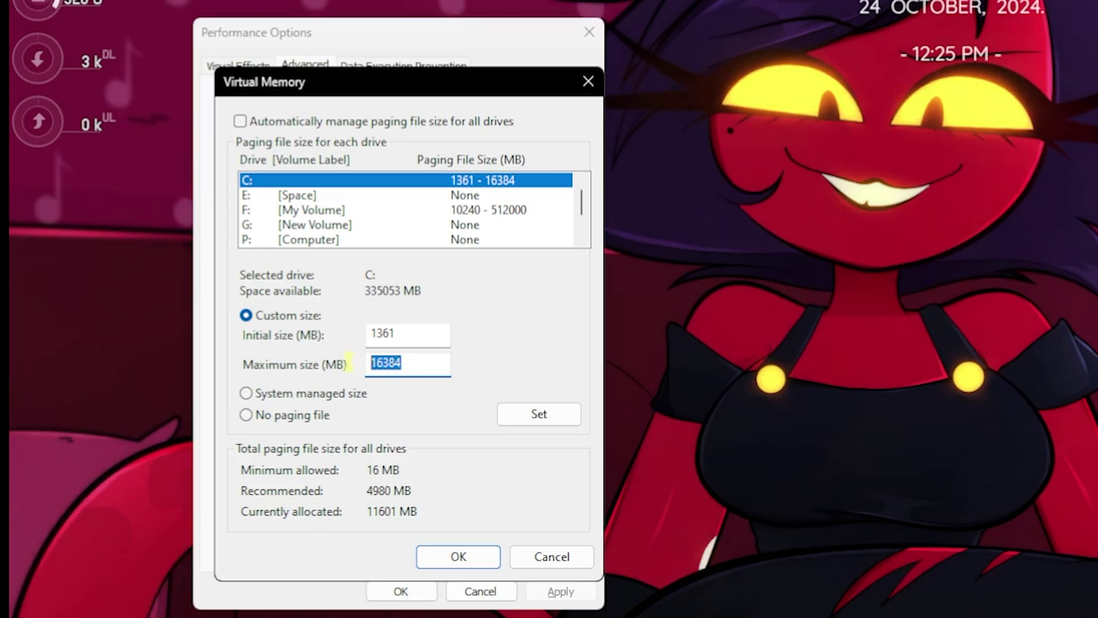
# Launch Calculator and place it beside the virtual memory settings.
pyautogui.press('super')
pyautogui.write('calculator')
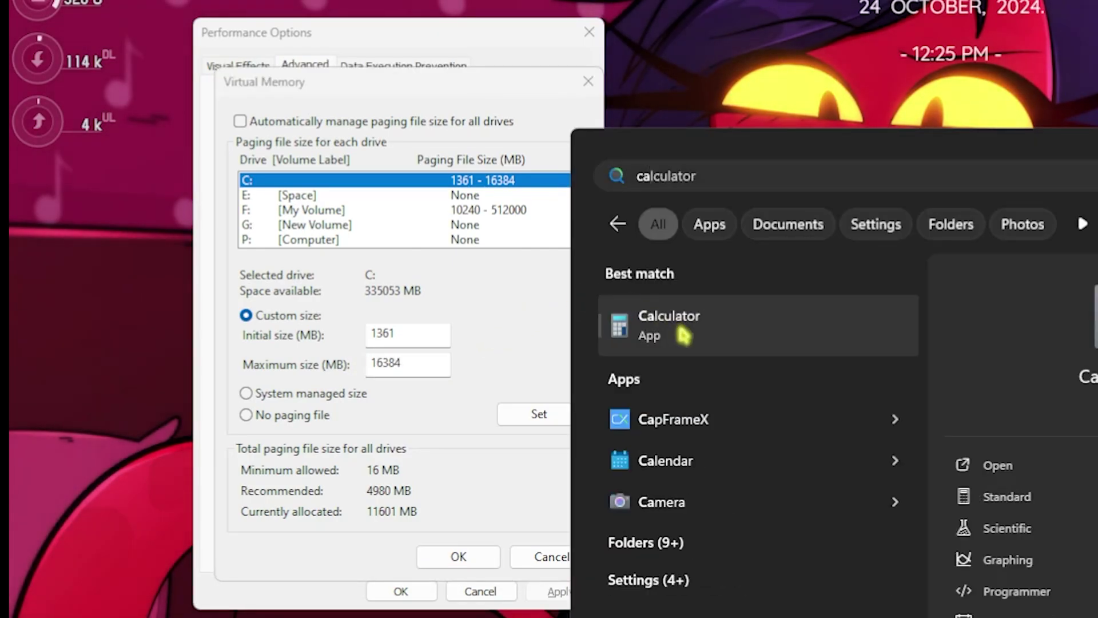
pyautogui.click(680, 329)
pyautogui.moveTo(609, 51); pyautogui.dragTo(692, 107)
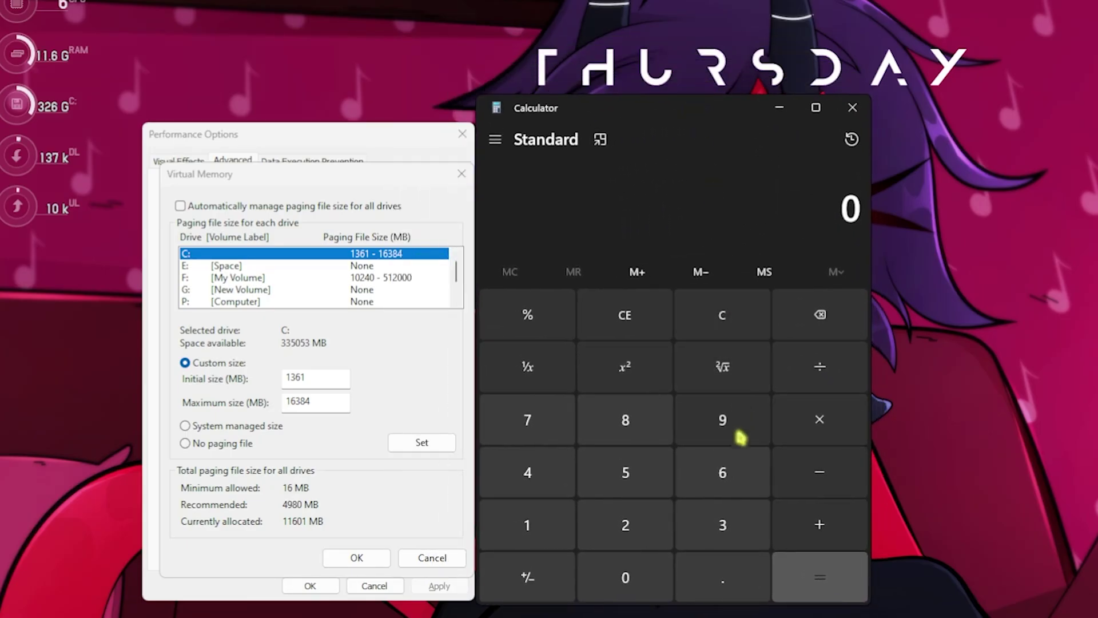
# Compute 32 × 1024 ÷ 2 in Calculator, giving 16384 MB.
pyautogui.click(722, 524)
pyautogui.click(646, 524)
pyautogui.click(818, 423)
pyautogui.click(532, 521)
pyautogui.click(625, 577)
pyautogui.click(606, 515)
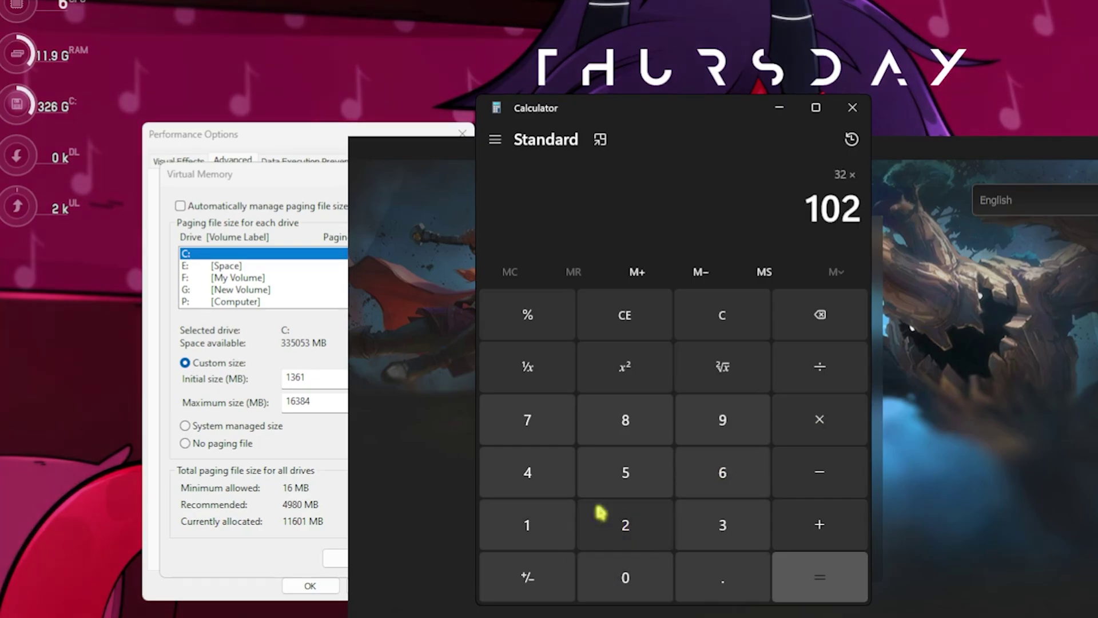
pyautogui.click(527, 473)
pyautogui.click(807, 578)
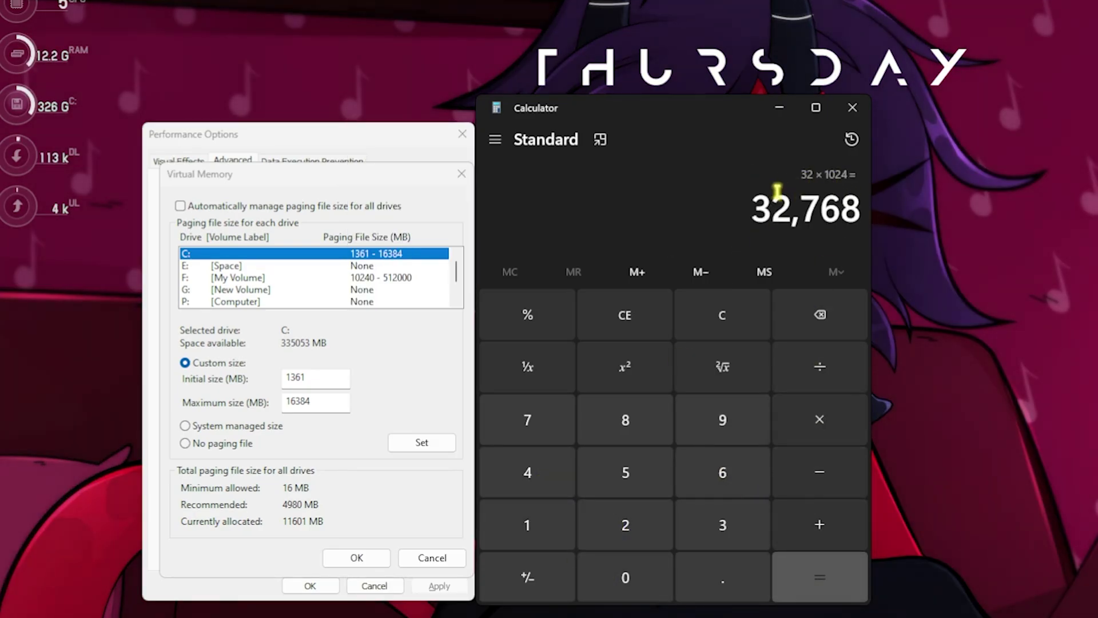
pyautogui.click(820, 367)
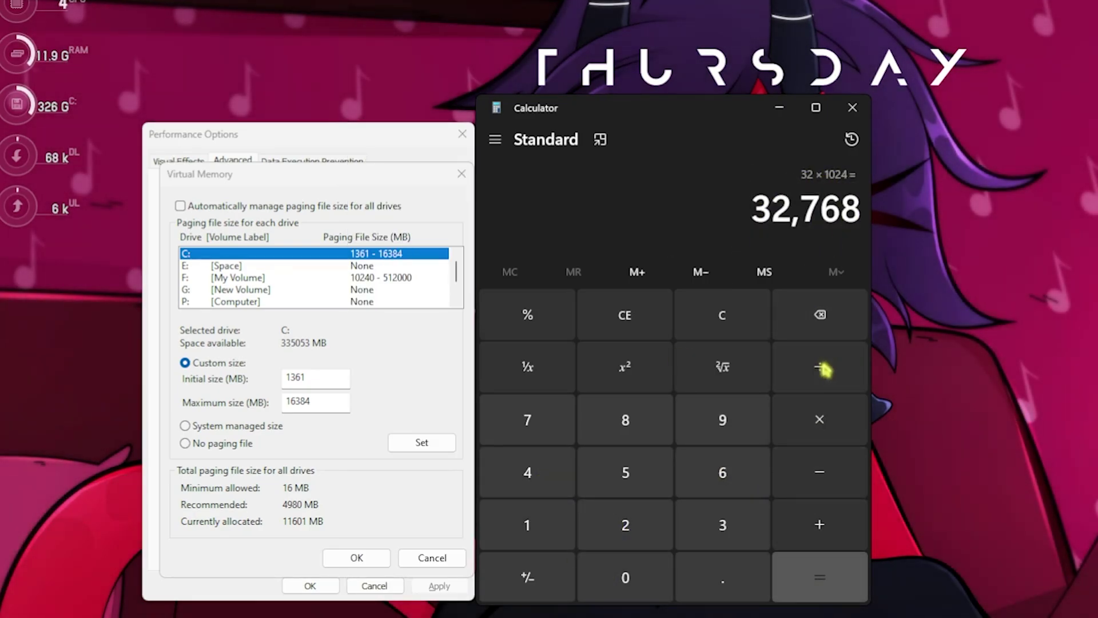
pyautogui.click(666, 538)
pyautogui.click(820, 577)
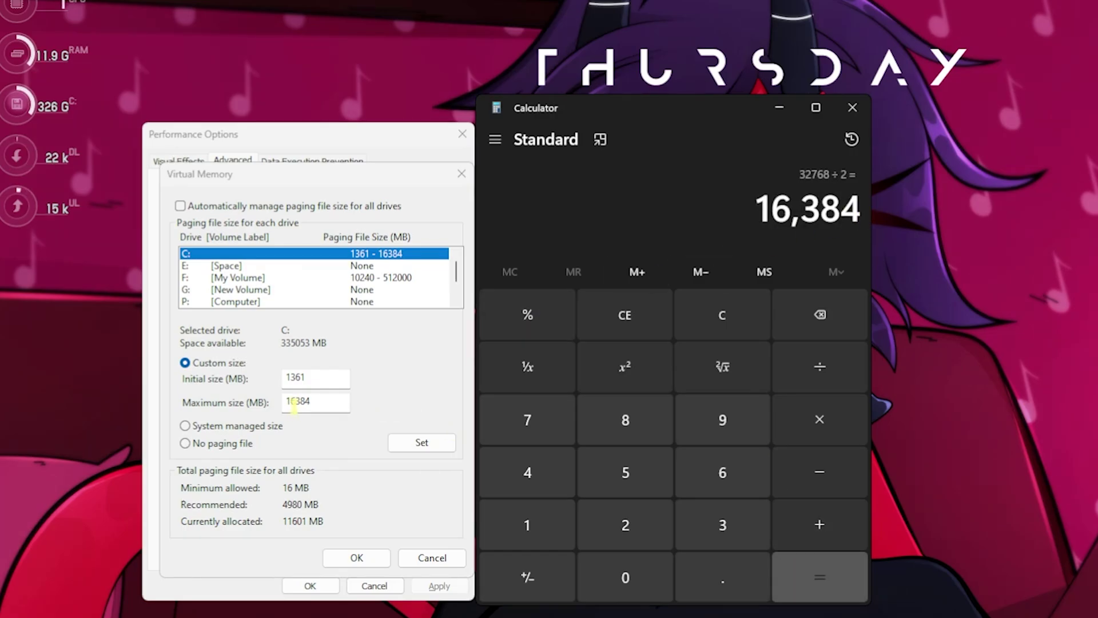
# Set C:'s custom paging file maximum to 16384 MB and confirm both dialogs.
pyautogui.click(338, 403)
pyautogui.doubleClick(338, 403)
pyautogui.click(852, 107)
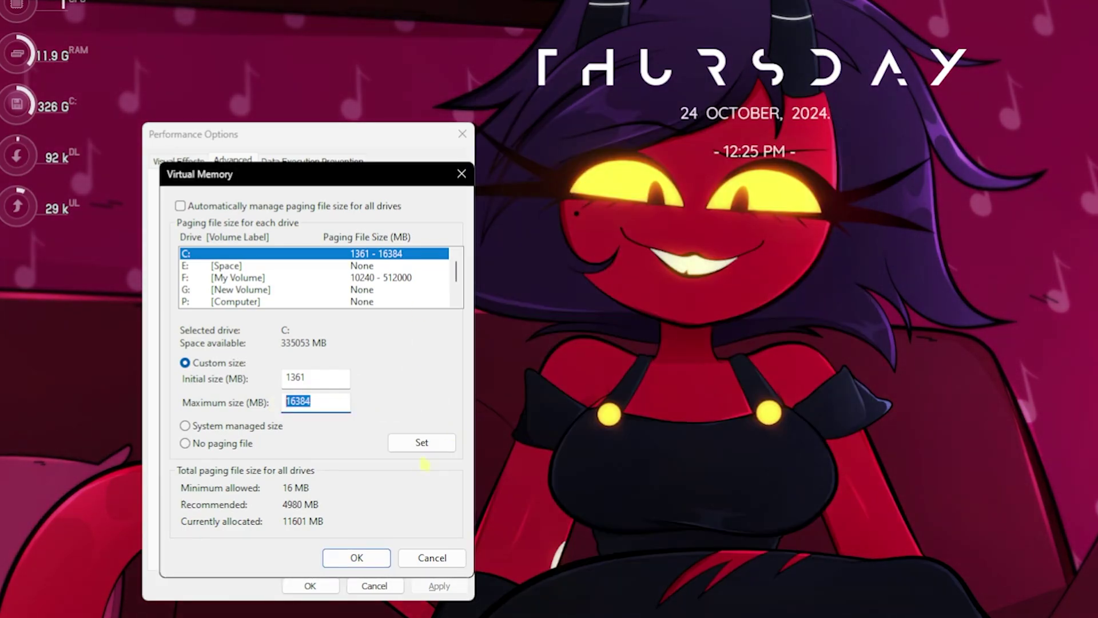
pyautogui.click(437, 448)
pyautogui.click(355, 558)
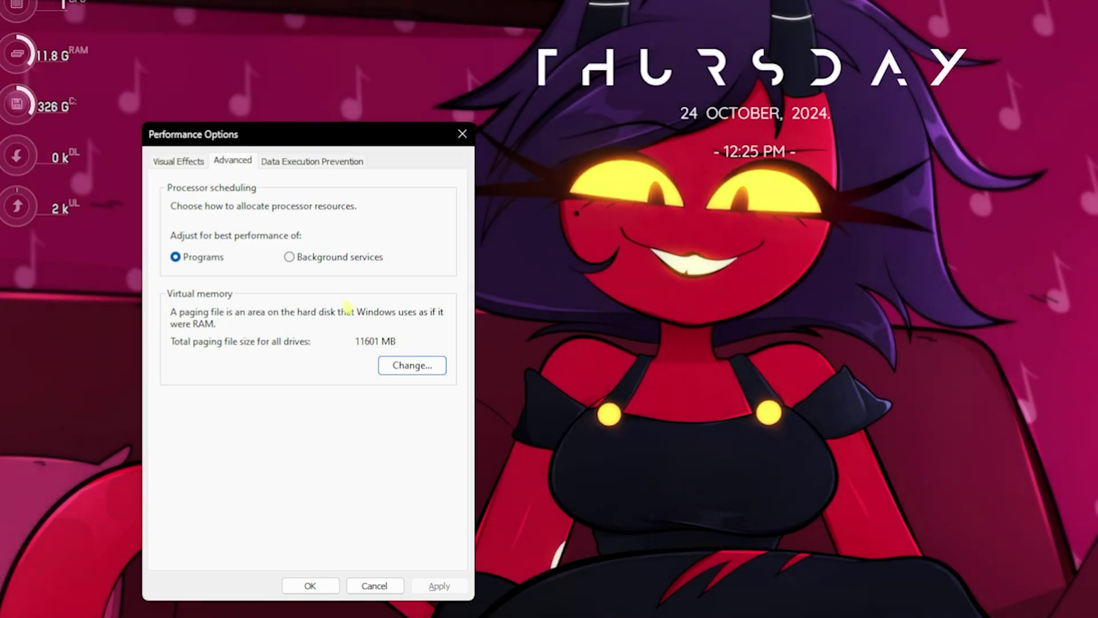
pyautogui.click(311, 586)
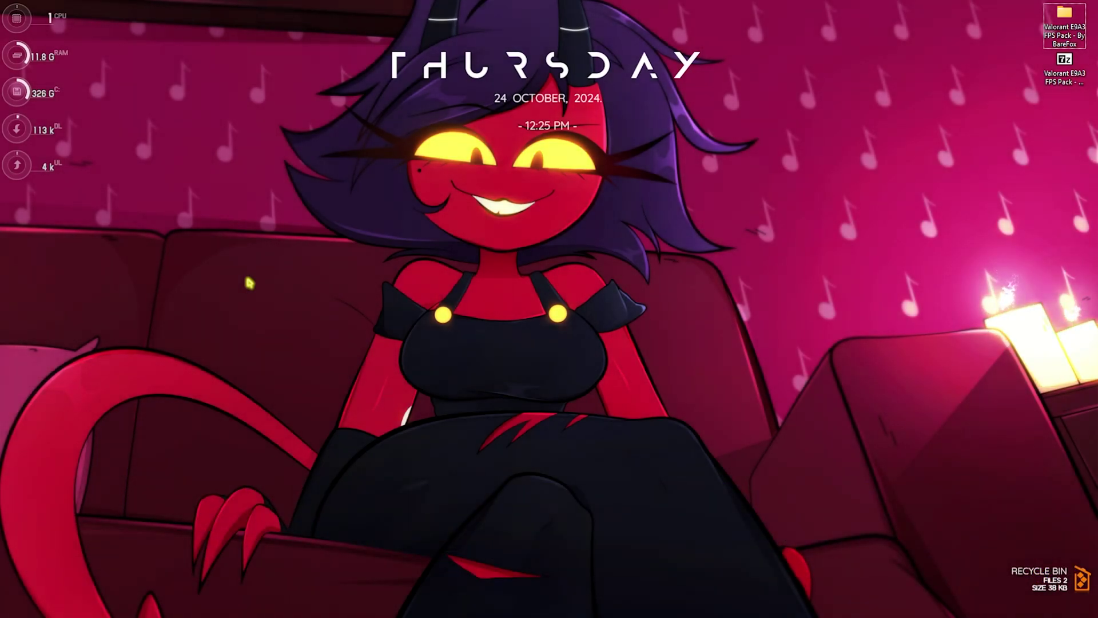
# Enable TranslucentTB in the maximised Task Manager's Startup apps list.
pyautogui.hotkey('ctrl', 'shift', 'Escape')
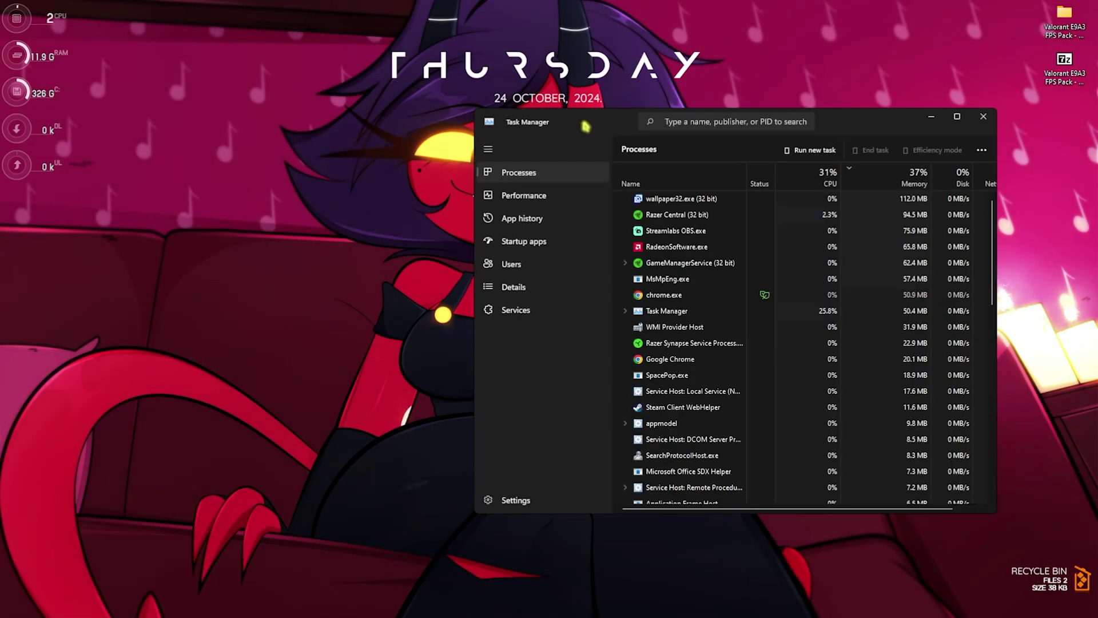
pyautogui.click(957, 117)
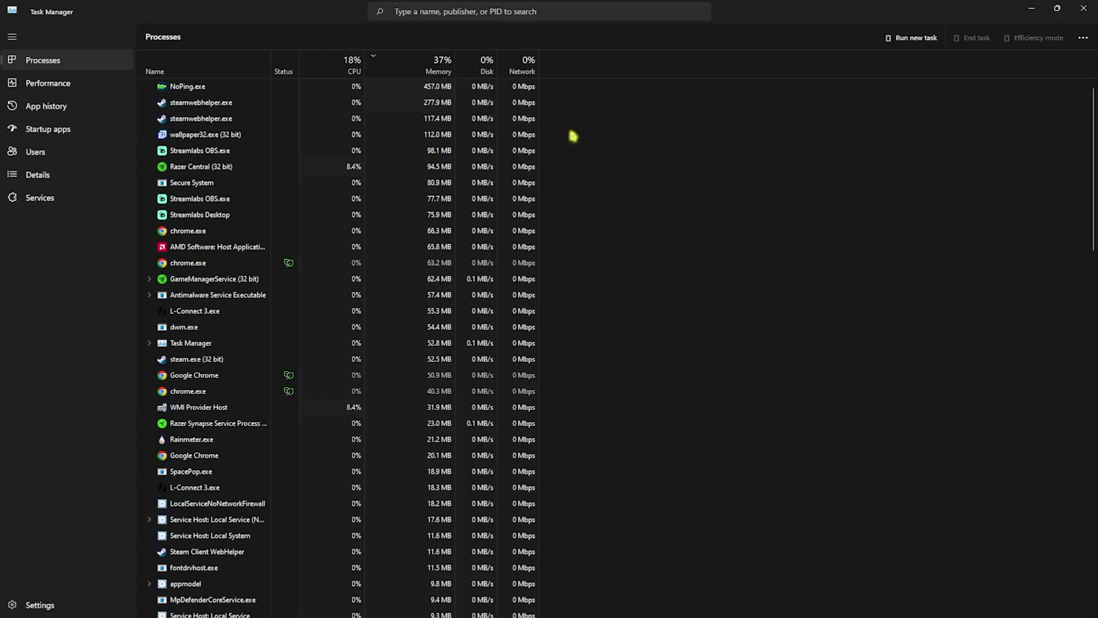
pyautogui.click(106, 131)
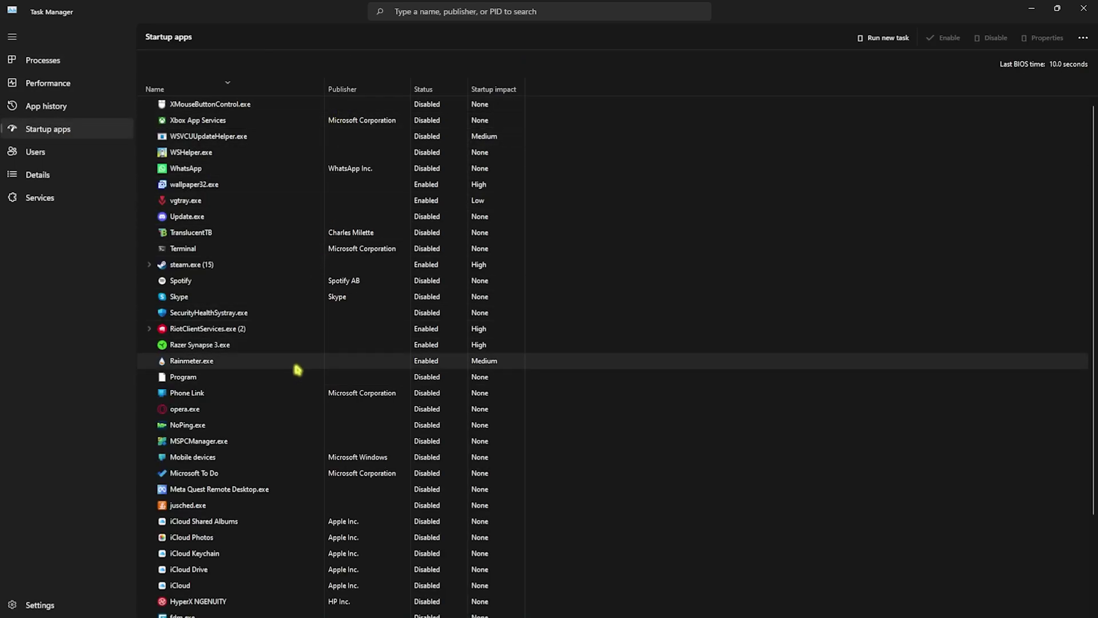
pyautogui.click(331, 237)
pyautogui.click(944, 38)
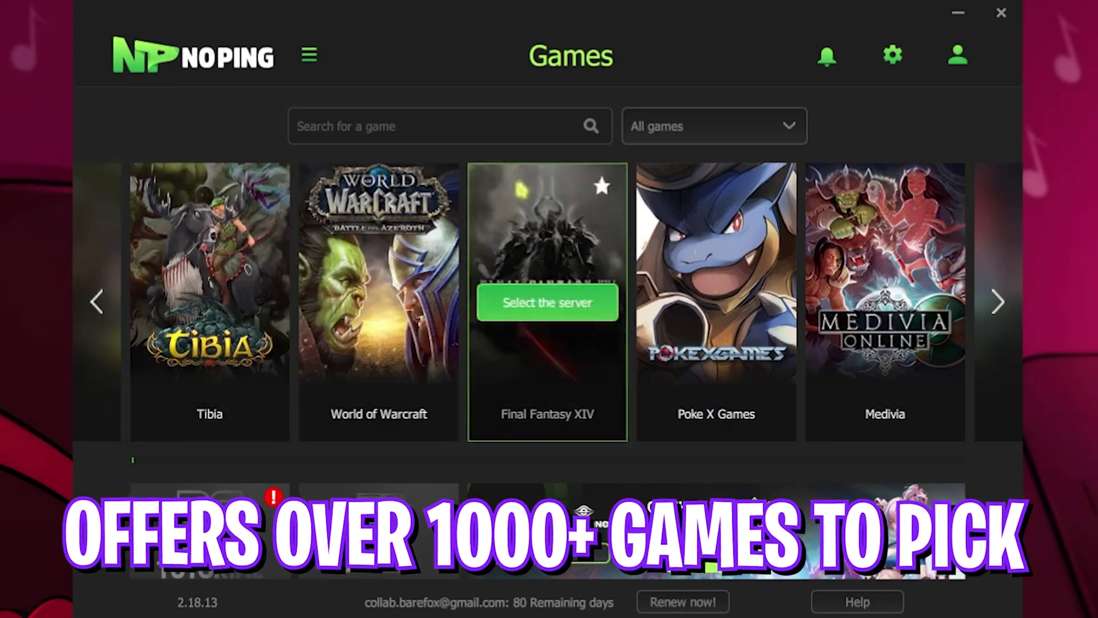
# Search NoPing for Valorant and open its server list.
pyautogui.click(365, 126)
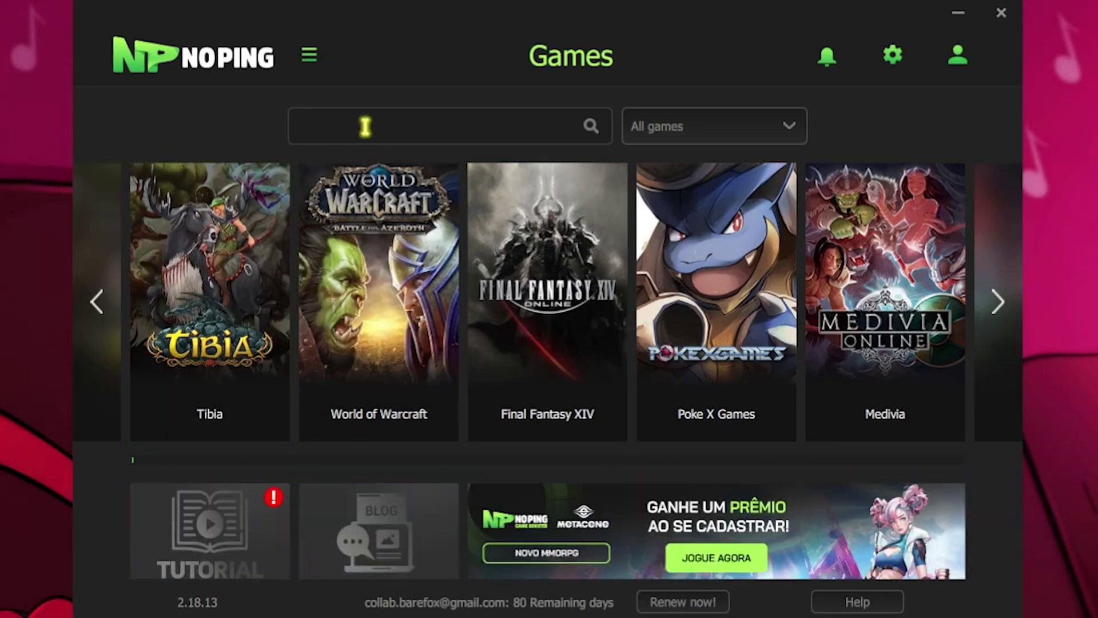
pyautogui.write('Vaki')
pyautogui.press('BackSpace')
pyautogui.write('lo')
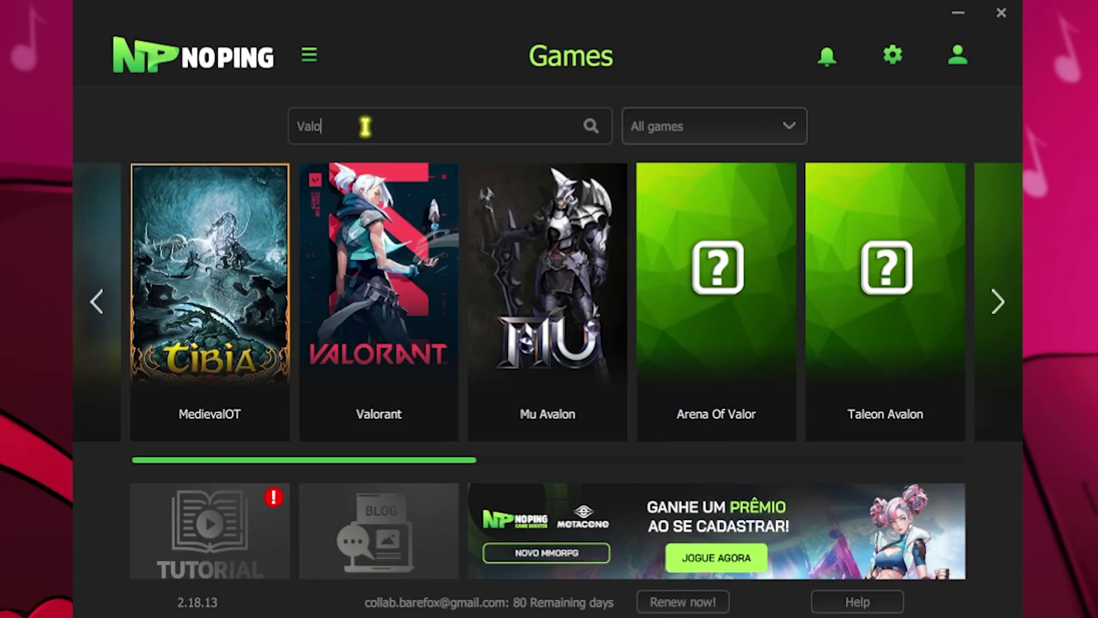
pyautogui.moveTo(379, 307)
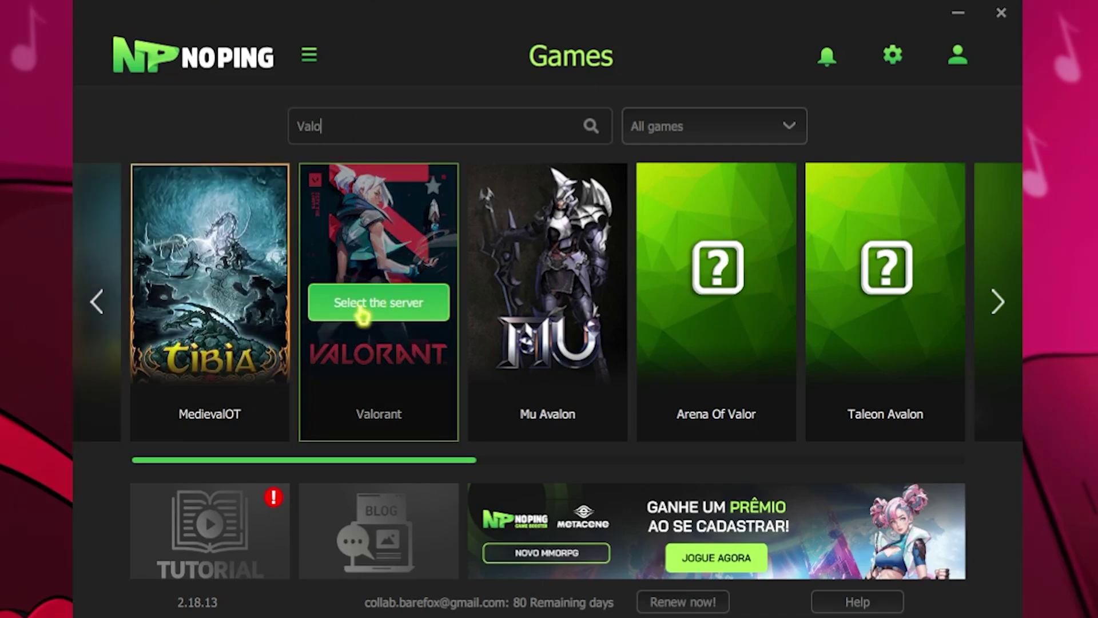
pyautogui.click(376, 314)
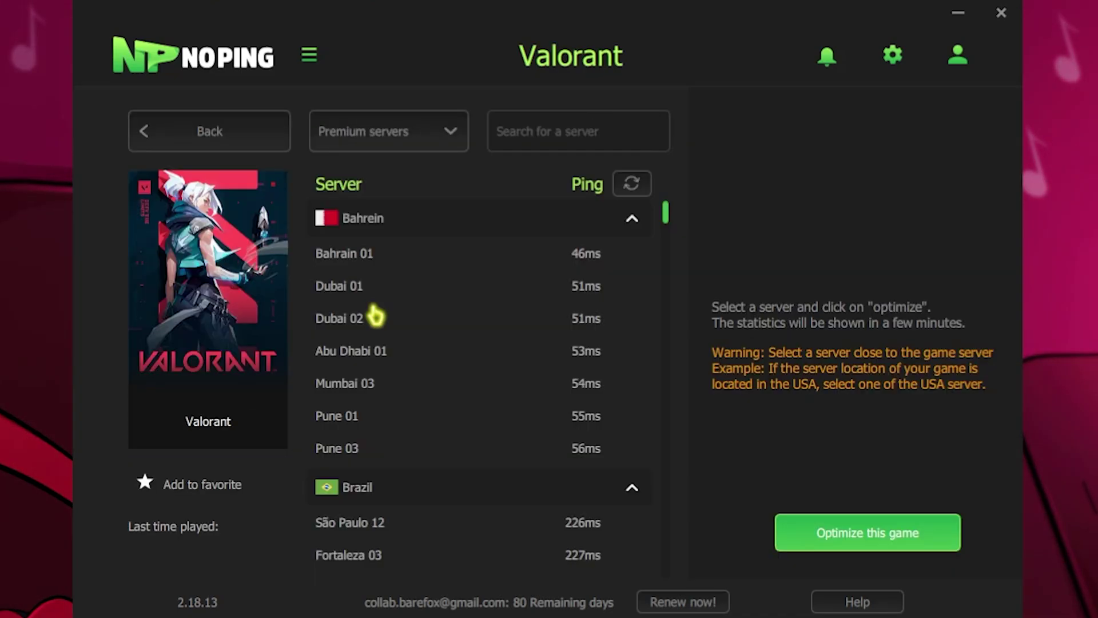
# Optimize Valorant through the Mumbai 02 server and return to the Games page.
pyautogui.scroll(-15, 484, 376)
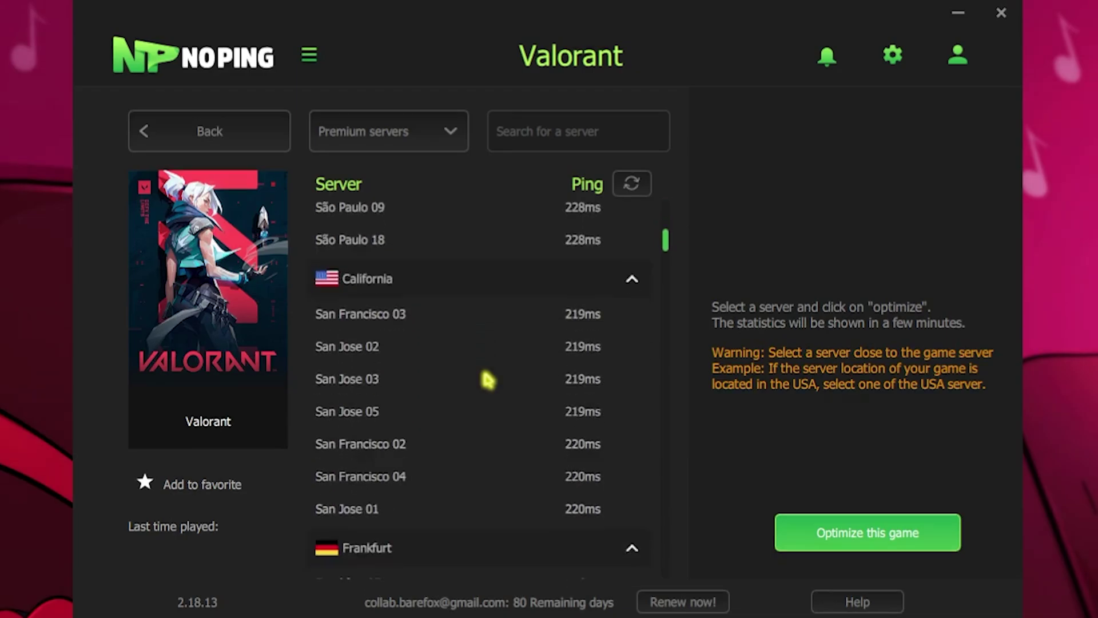
pyautogui.scroll(-10, 484, 377)
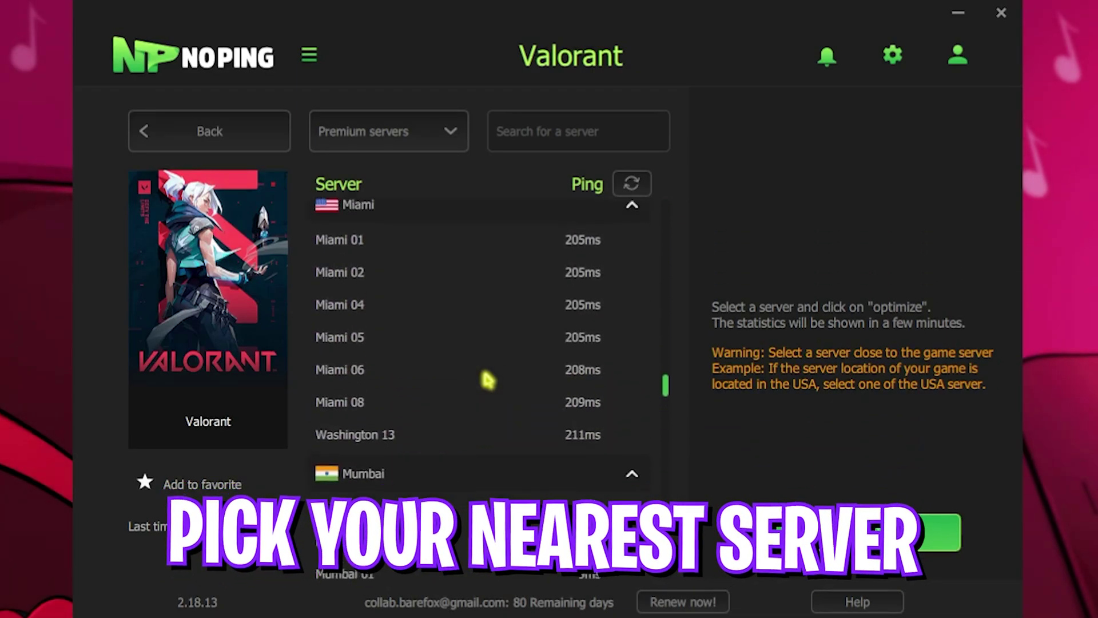
pyautogui.click(382, 377)
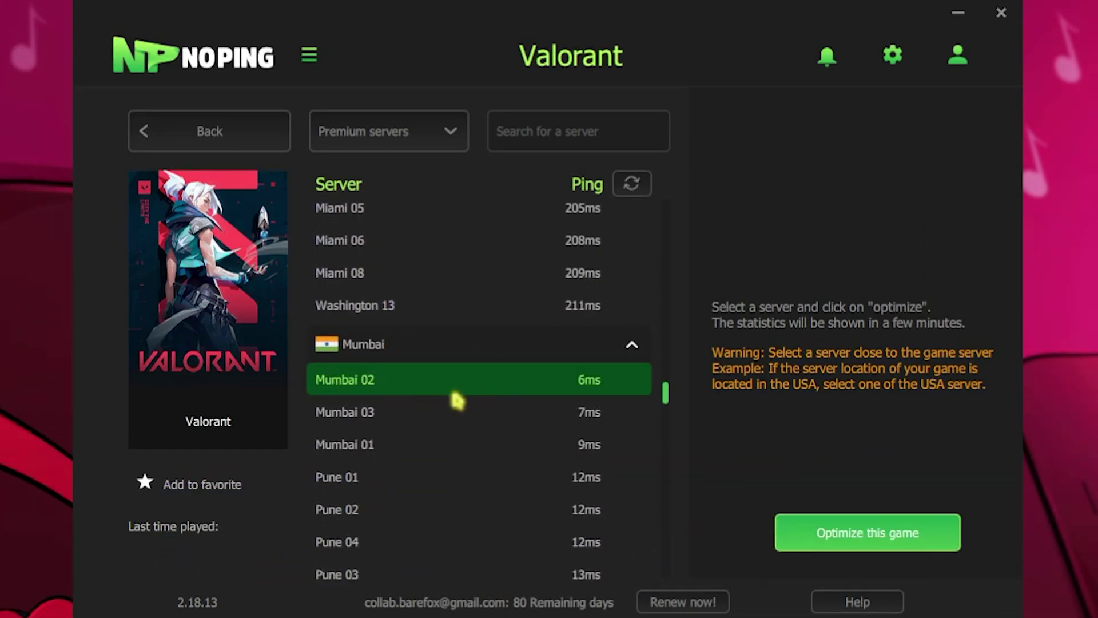
pyautogui.click(845, 542)
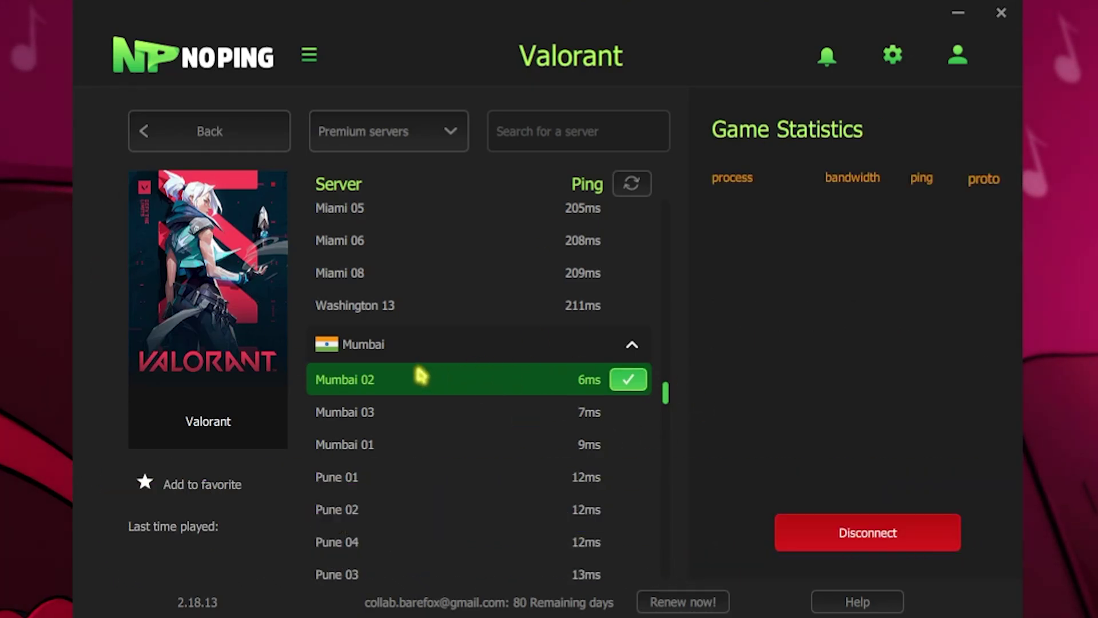
pyautogui.click(206, 139)
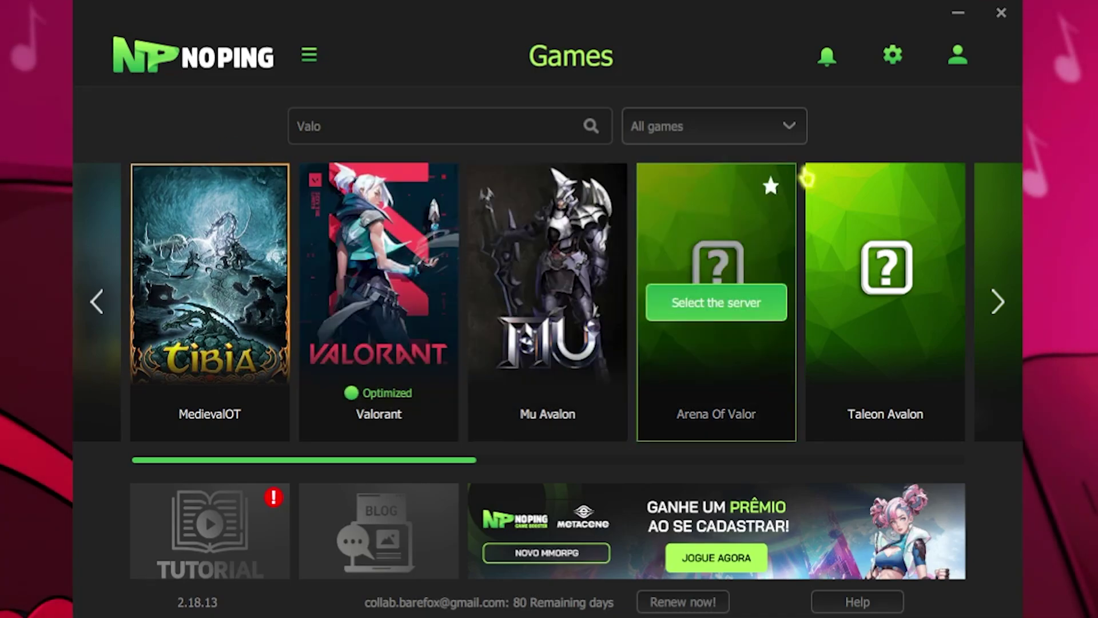
# Turn on Turbo Games and run Boost FPS in NoPing settings, then close the tweaks list.
pyautogui.click(893, 55)
pyautogui.click(490, 197)
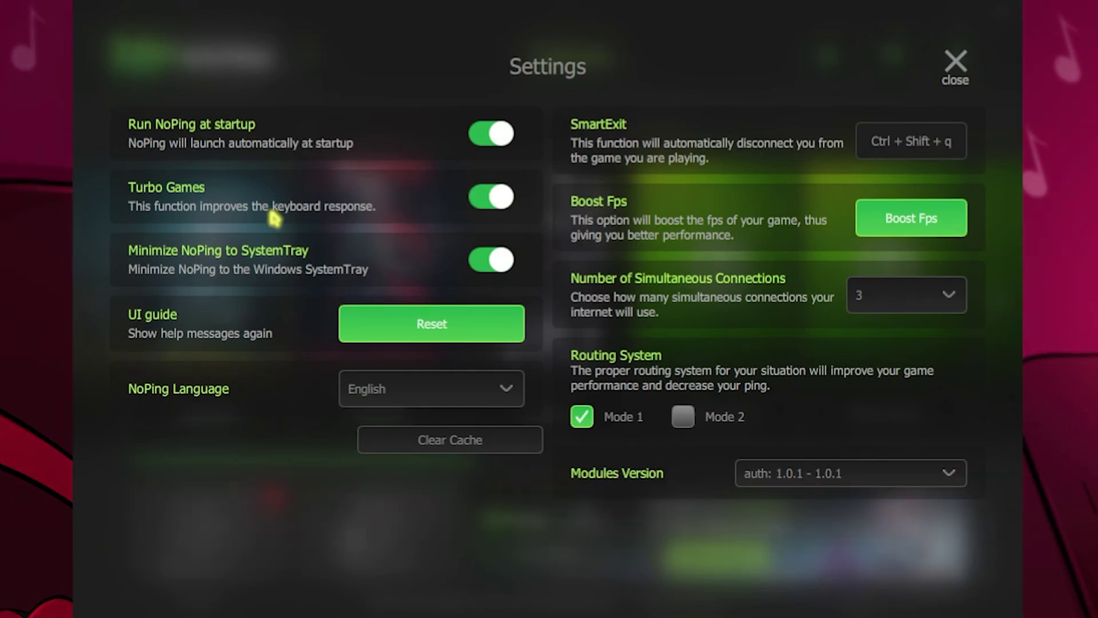
pyautogui.click(916, 220)
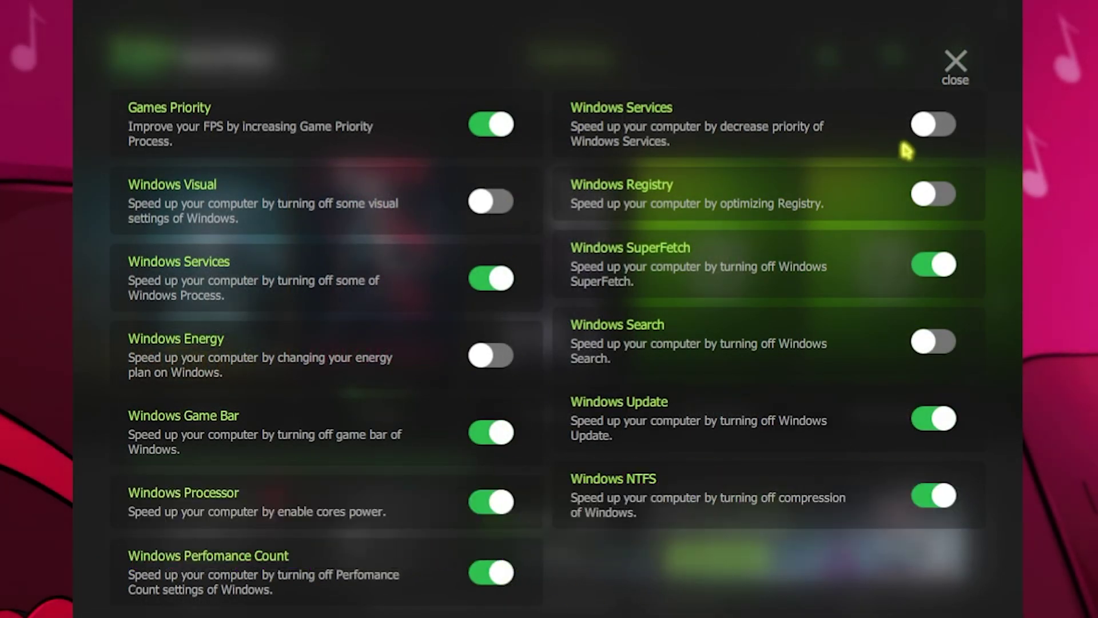
pyautogui.click(955, 69)
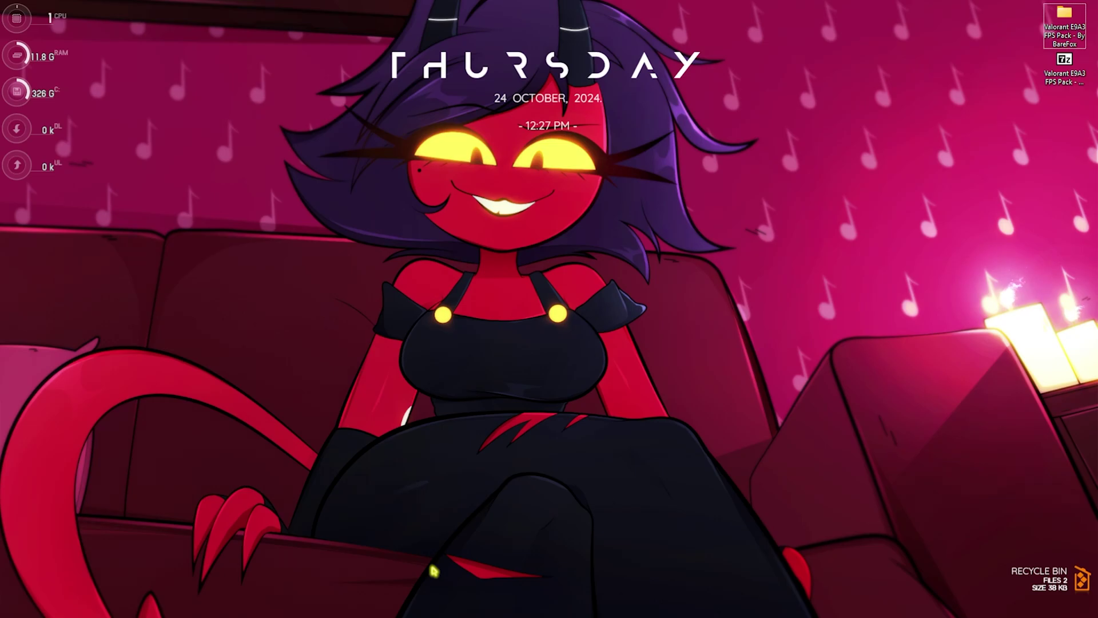
# Go to AppData\Local\VALORANT\Saved\Config in File Explorer.
pyautogui.press('super+r')
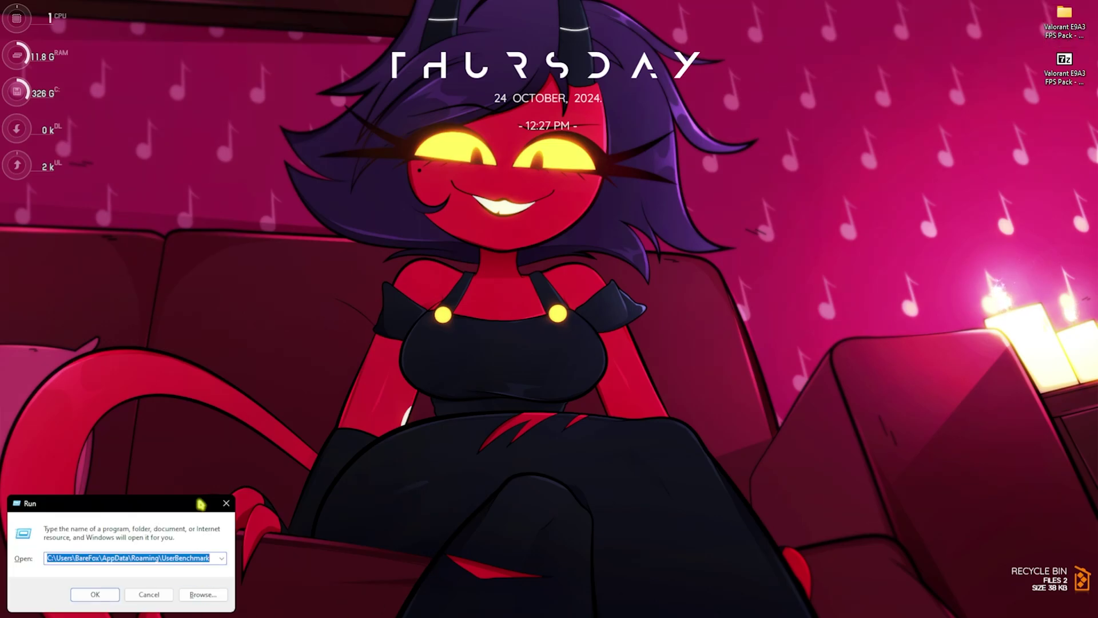
pyautogui.write('appdata')
pyautogui.press('Return')
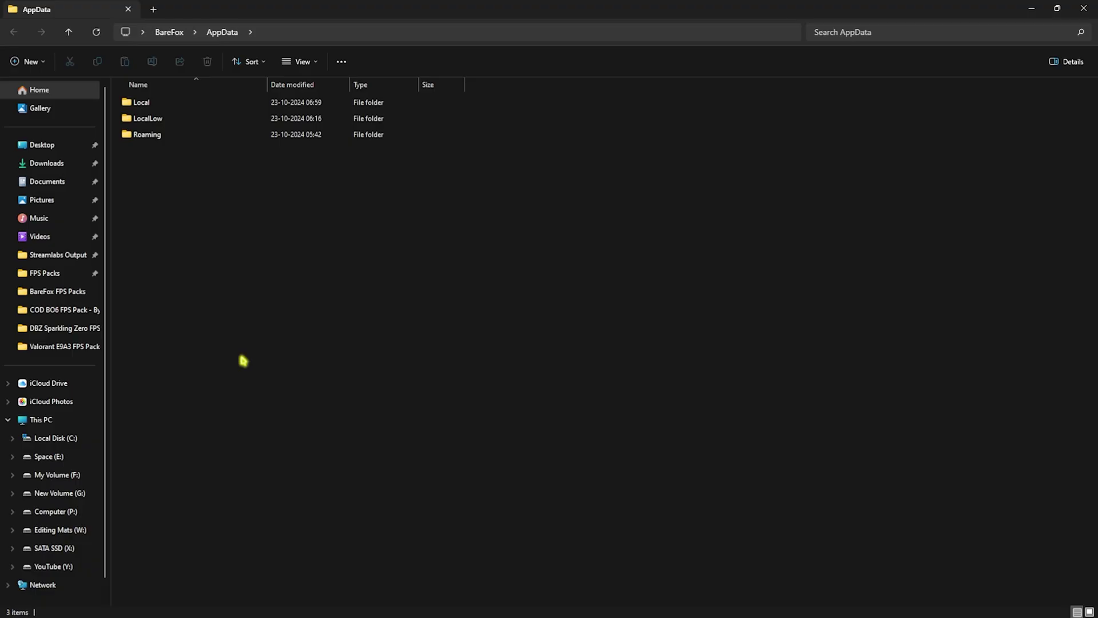
pyautogui.doubleClick(152, 103)
pyautogui.click(183, 262)
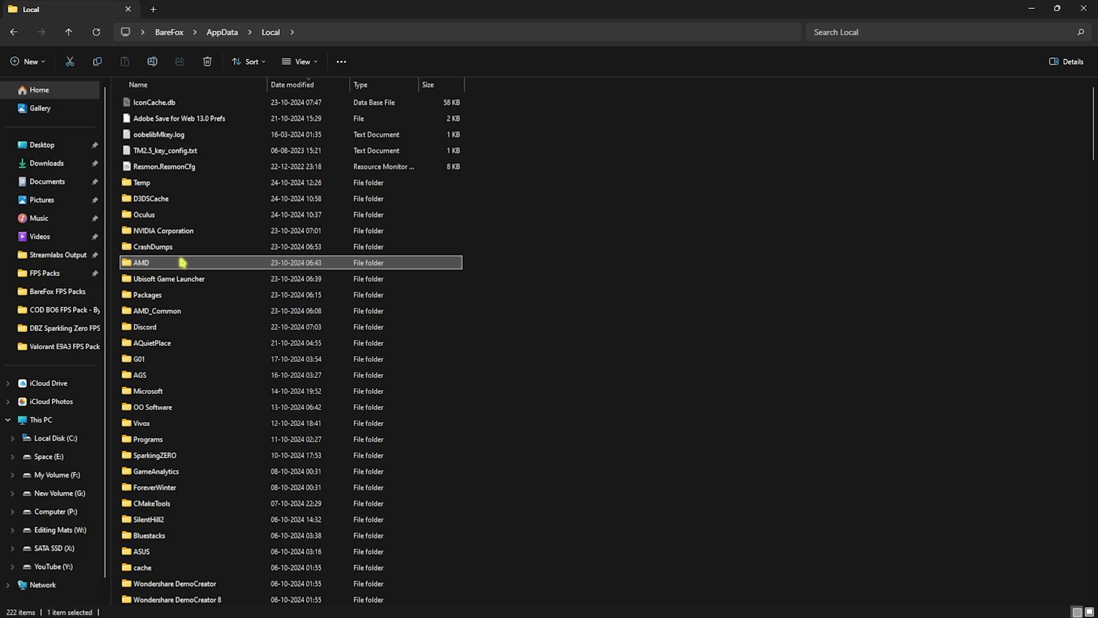
pyautogui.scroll(-10, 182, 262)
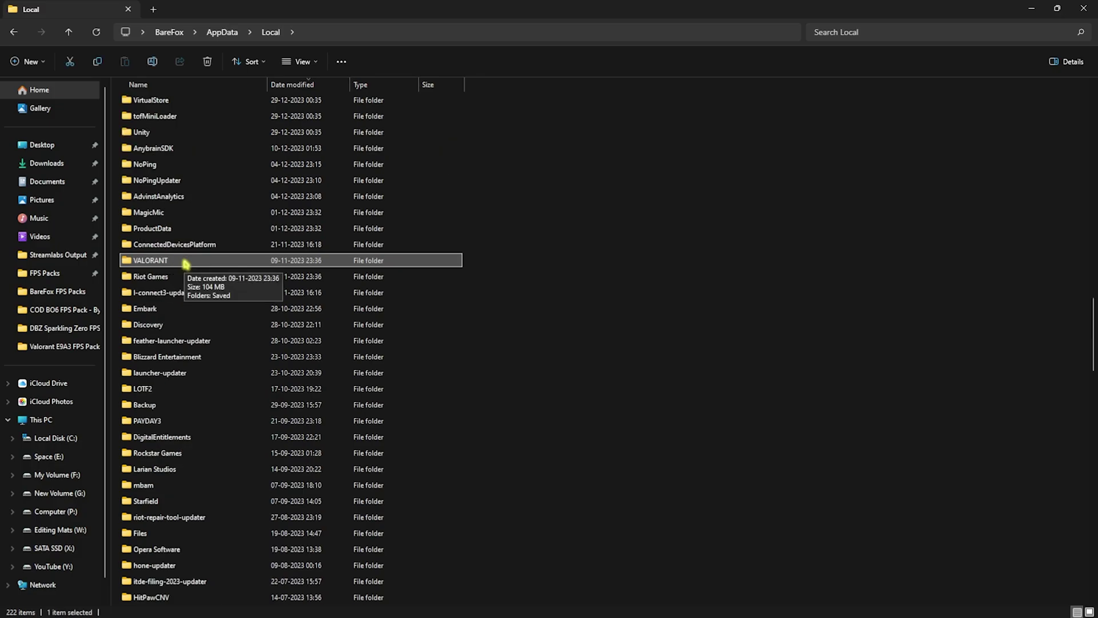
pyautogui.doubleClick(182, 262)
pyautogui.doubleClick(159, 102)
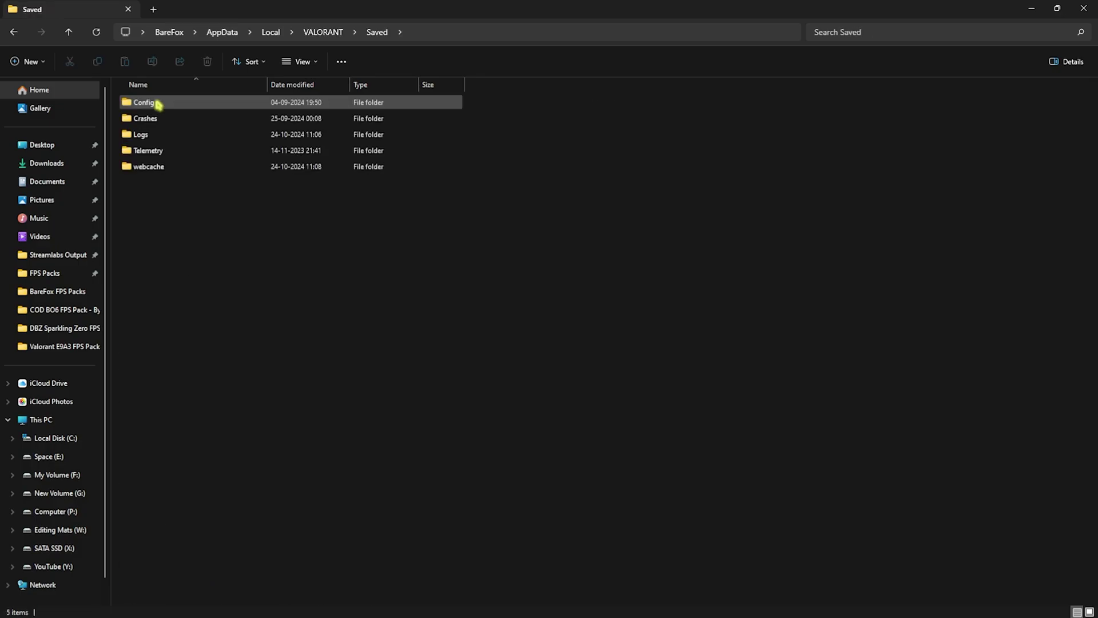
pyautogui.doubleClick(150, 105)
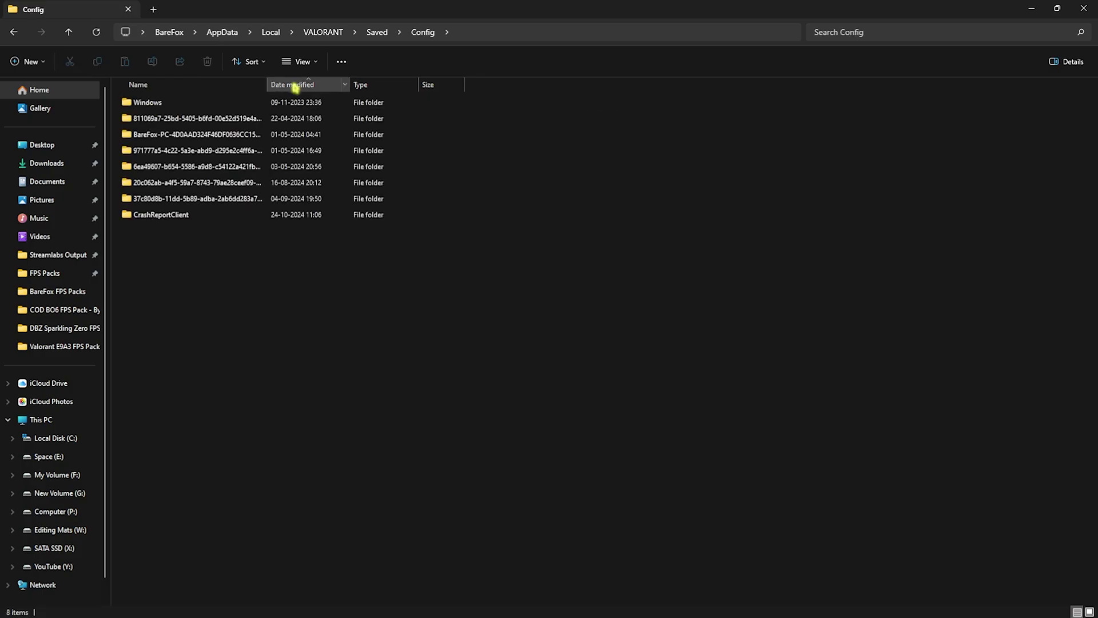
# Open the newest account's Windows folder and open GameUserSettings.ini as plain text.
pyautogui.click(293, 86)
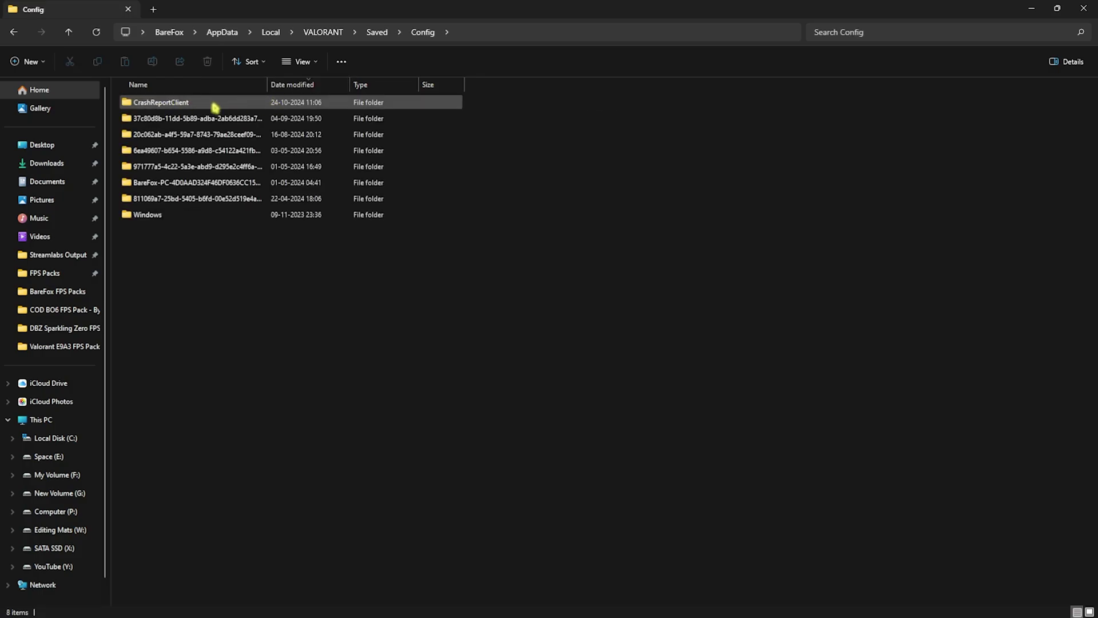
pyautogui.doubleClick(292, 121)
pyautogui.doubleClick(177, 105)
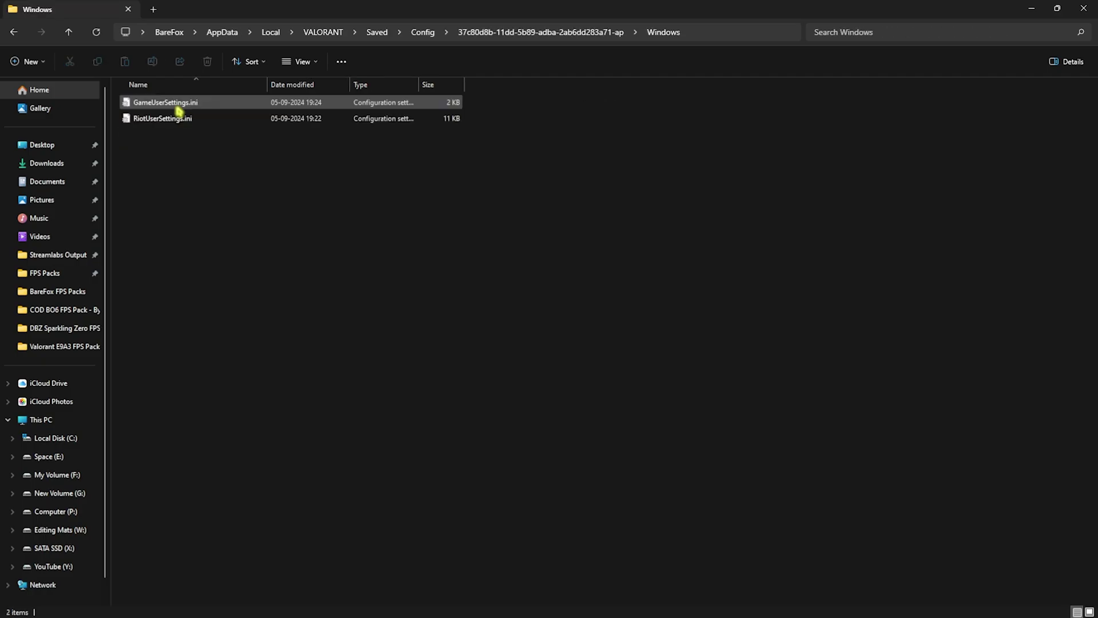
pyautogui.click(166, 105)
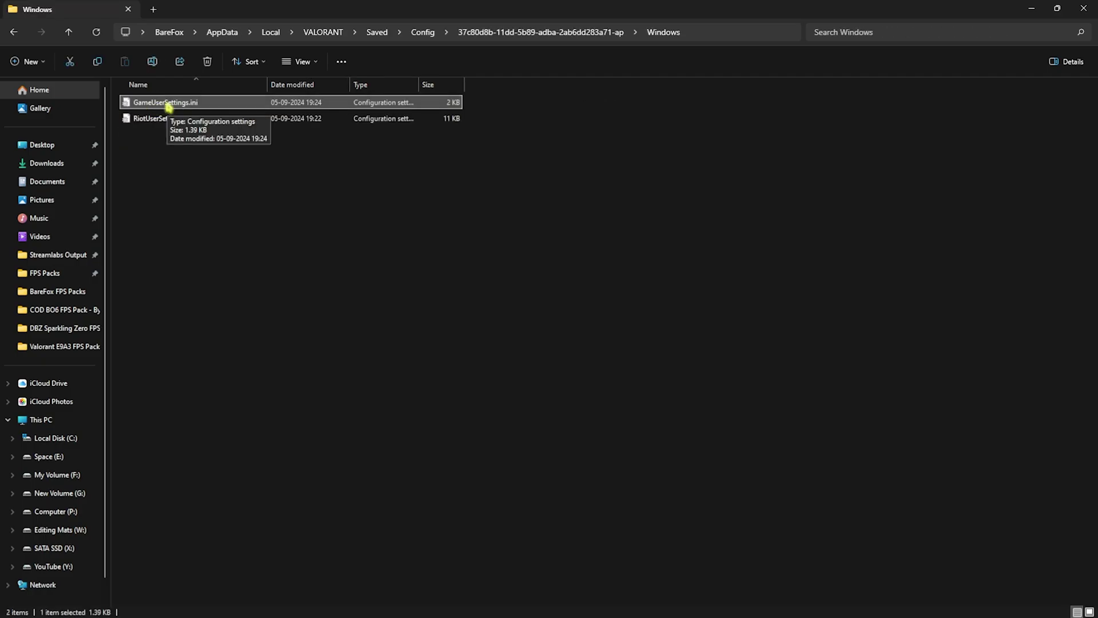
pyautogui.rightClick(169, 105)
pyautogui.click(272, 296)
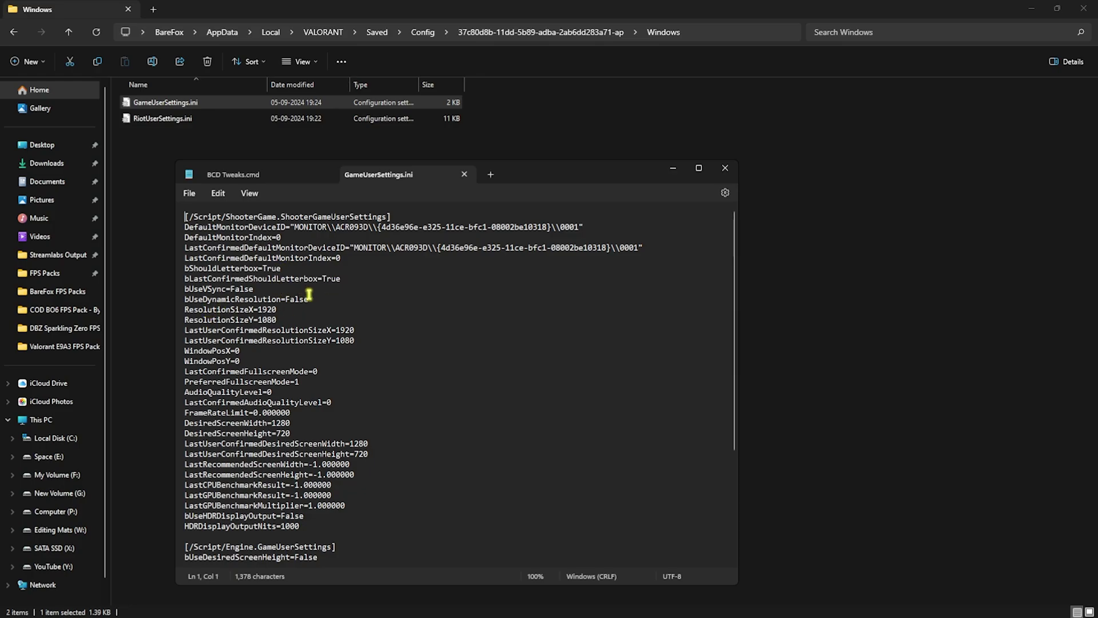
# Replace the FrameRateLimit value in GameUserSettings.ini so it reads 237.000000.
pyautogui.doubleClick(245, 289)
pyautogui.doubleClick(270, 393)
pyautogui.doubleClick(303, 303)
pyautogui.moveTo(250, 415); pyautogui.dragTo(256, 420)
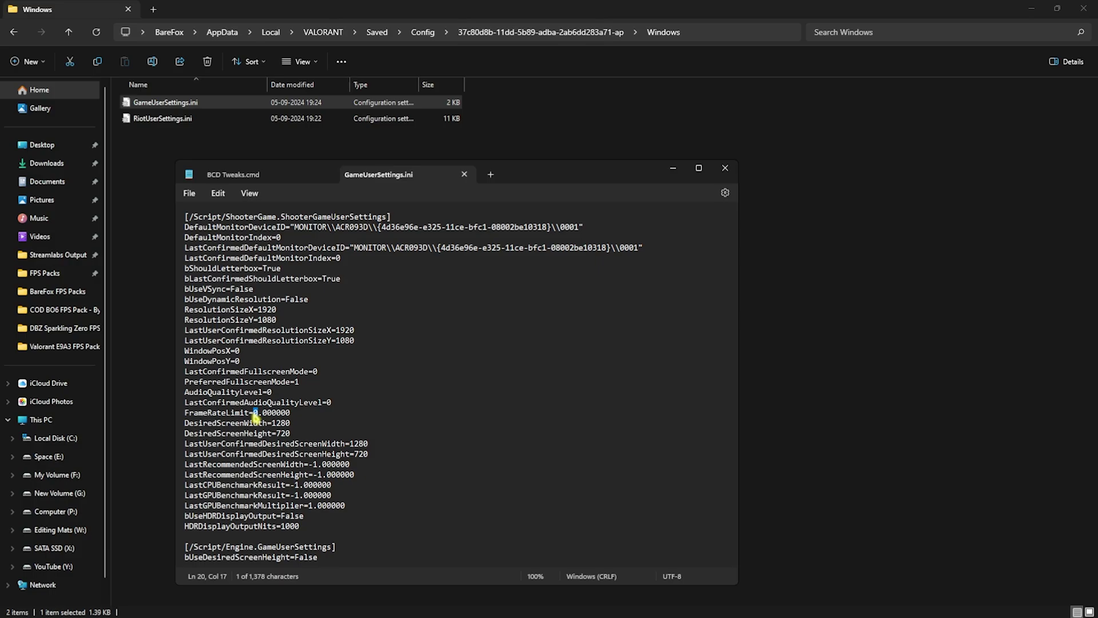
pyautogui.write('237')
pyautogui.press('BackSpace')
pyautogui.press('BackSpace')
pyautogui.press('BackSpace')
pyautogui.press('BackSpace')
pyautogui.write('141')
pyautogui.press('BackSpace')
pyautogui.press('BackSpace')
pyautogui.press('BackSpace')
pyautogui.write('237')
# Set ViewDistance, Shadow and Effects quality to 1, keep TextureQuality 2, save and close.
pyautogui.scroll(-5, 378, 384)
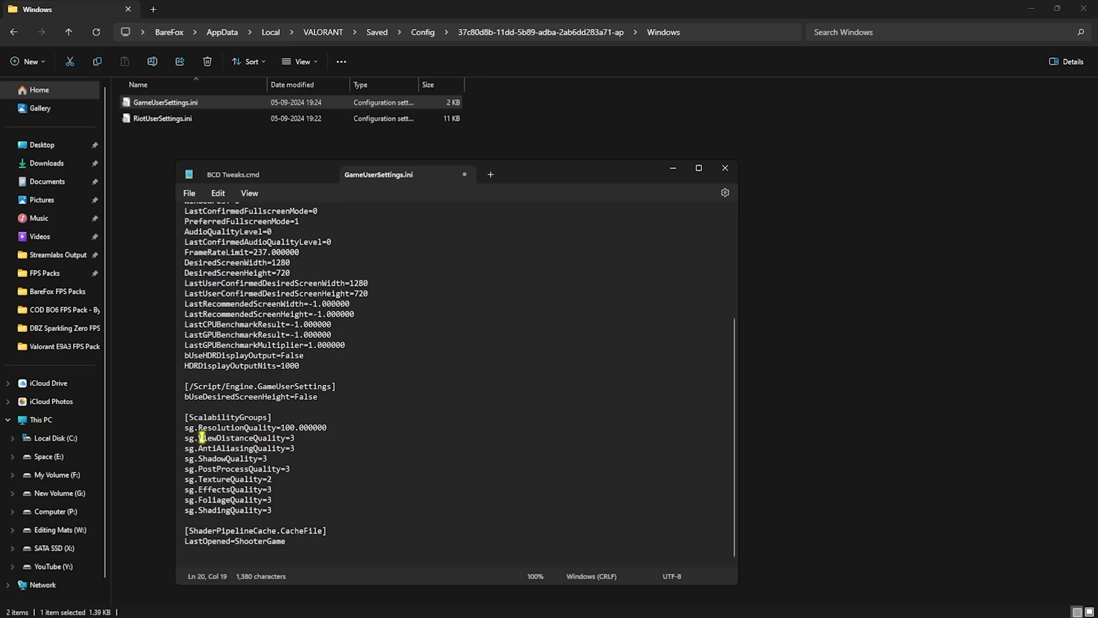
pyautogui.moveTo(289, 438); pyautogui.dragTo(275, 512)
pyautogui.write('11')
pyautogui.click(265, 458)
pyautogui.write('111')
pyautogui.click(268, 500)
pyautogui.write('11')
pyautogui.hotkey('ctrl', 's')
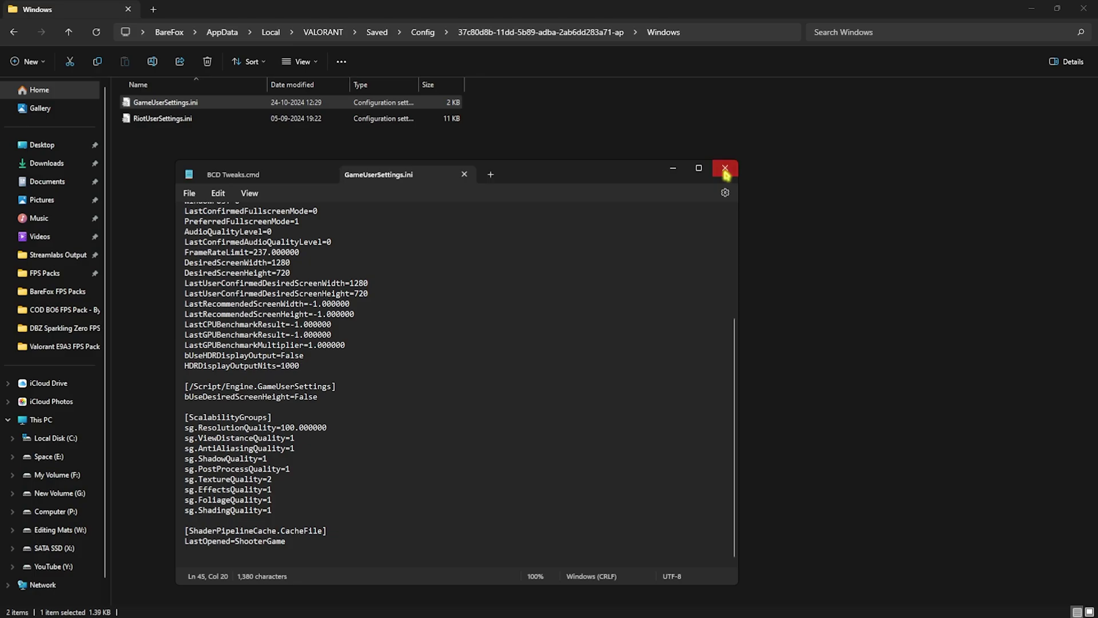
pyautogui.click(725, 168)
# Mark GameUserSettings.ini as Read-only in its Properties.
pyautogui.rightClick(209, 104)
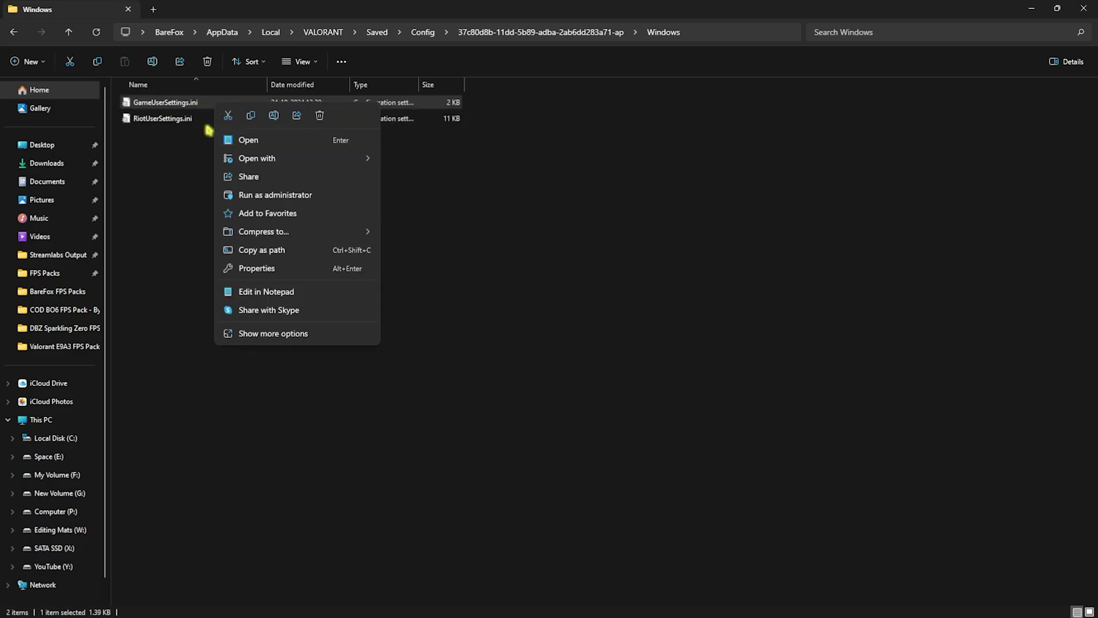
pyautogui.click(255, 268)
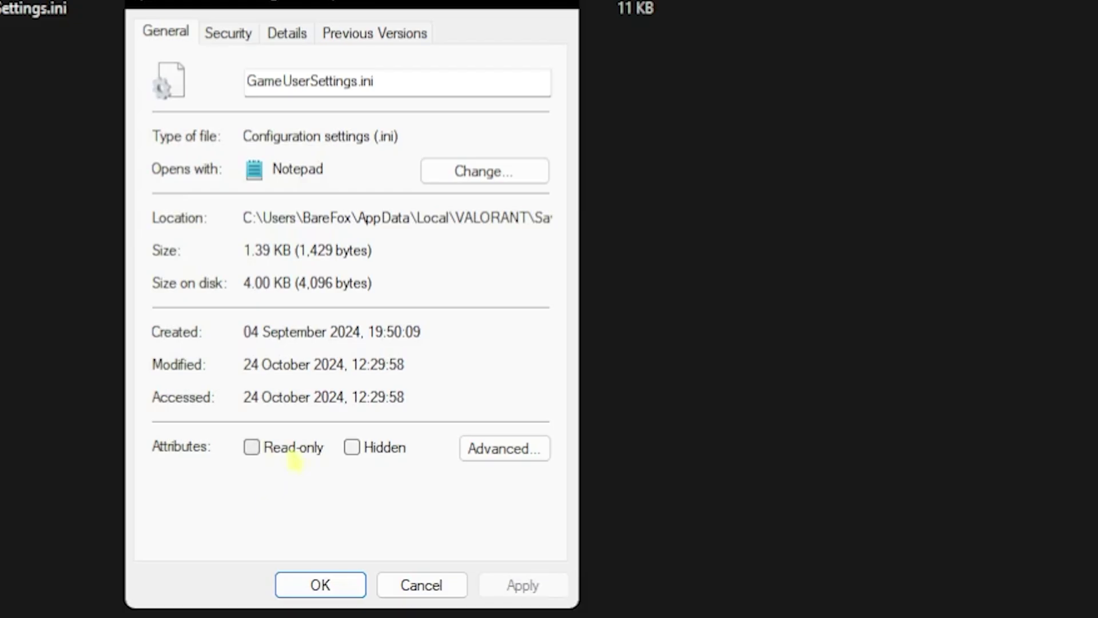
pyautogui.click(293, 456)
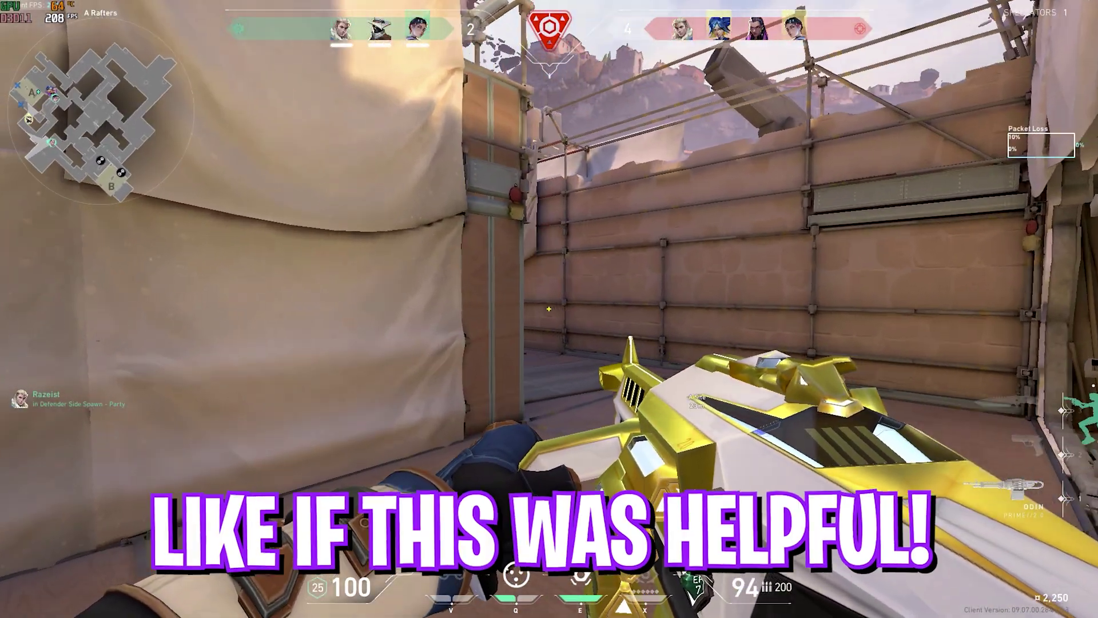
pyautogui.rightClick(549, 309)
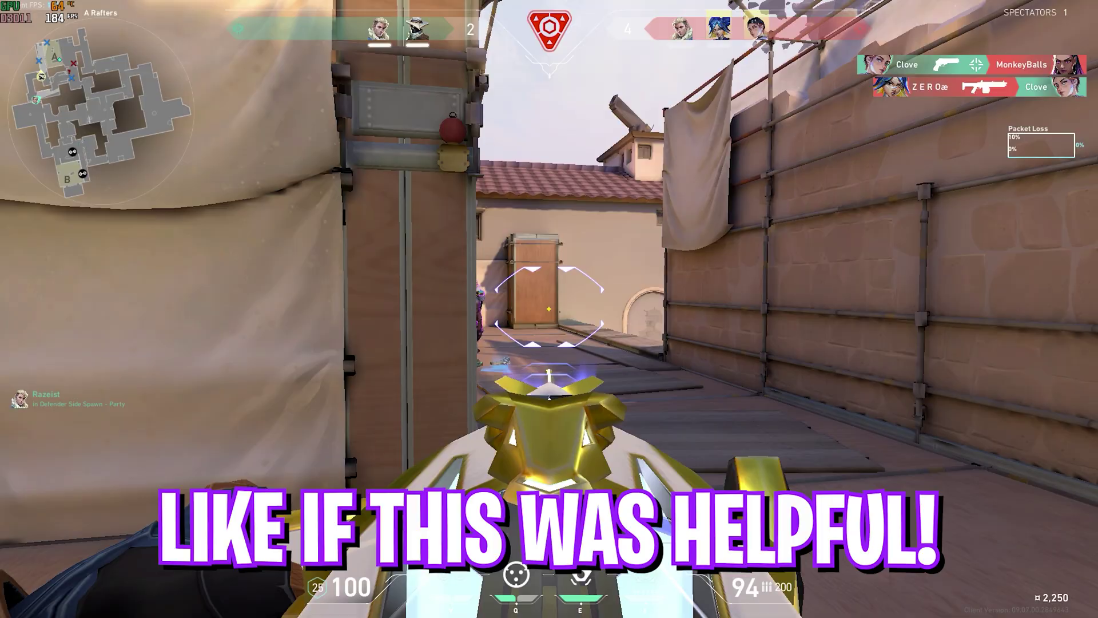
pyautogui.rightClick(548, 309)
pyautogui.click(549, 309)
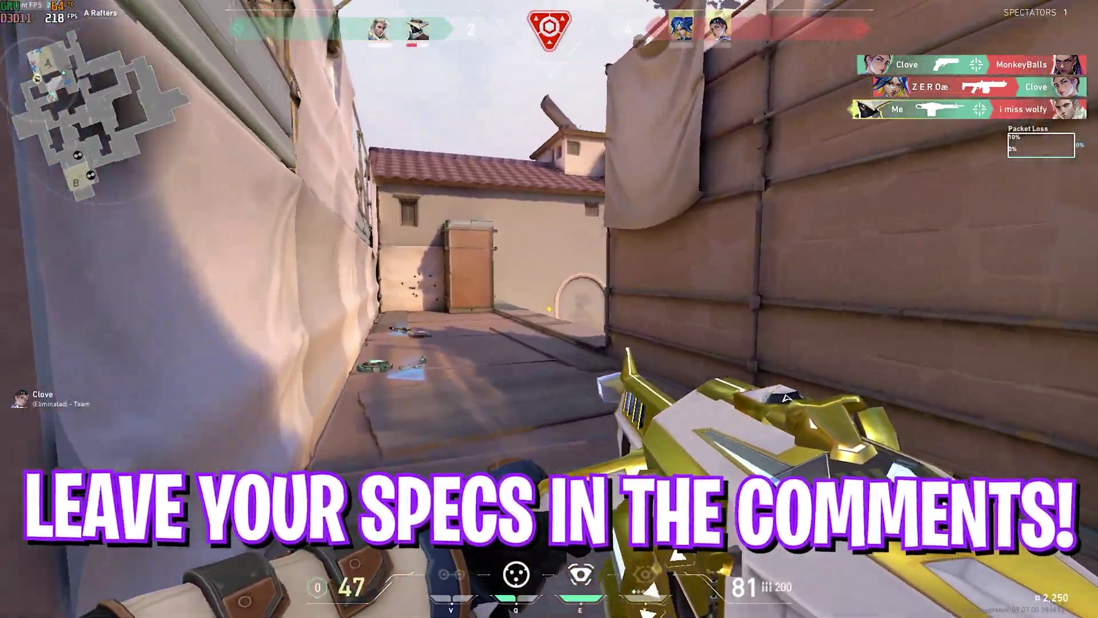
pyautogui.rightClick(549, 309)
pyautogui.rightClick(548, 309)
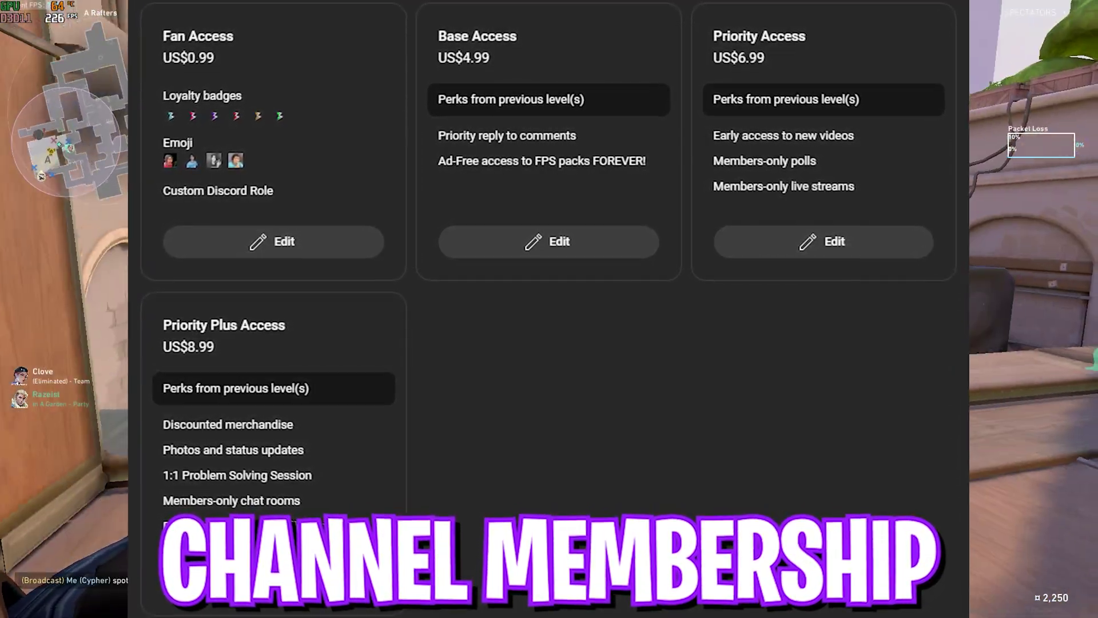
pyautogui.rightClick(548, 309)
pyautogui.press('a')
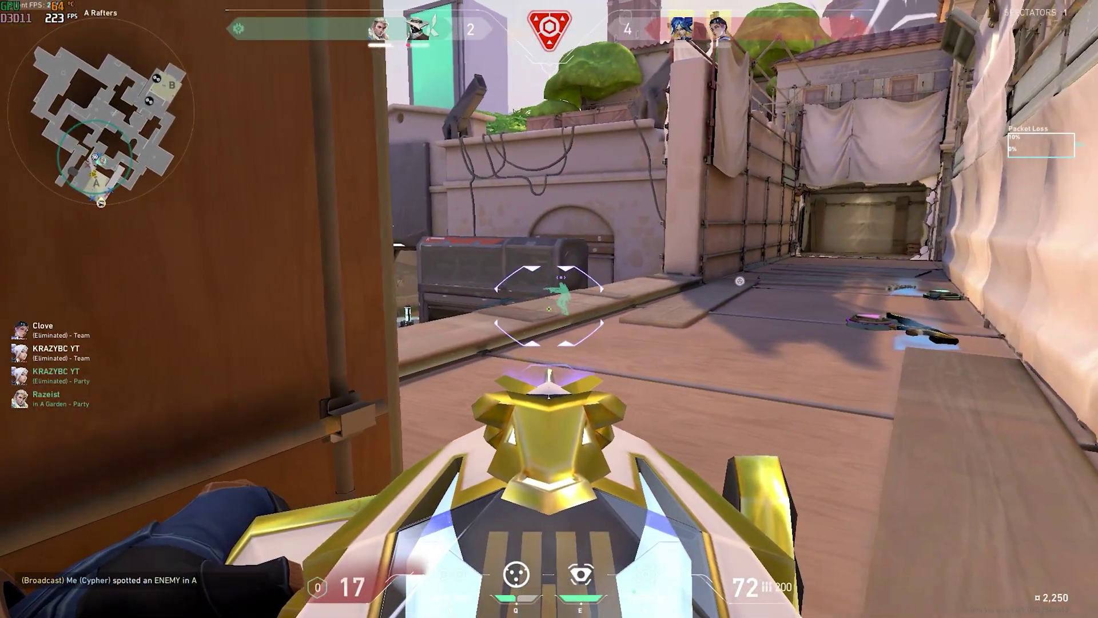
pyautogui.click(549, 309)
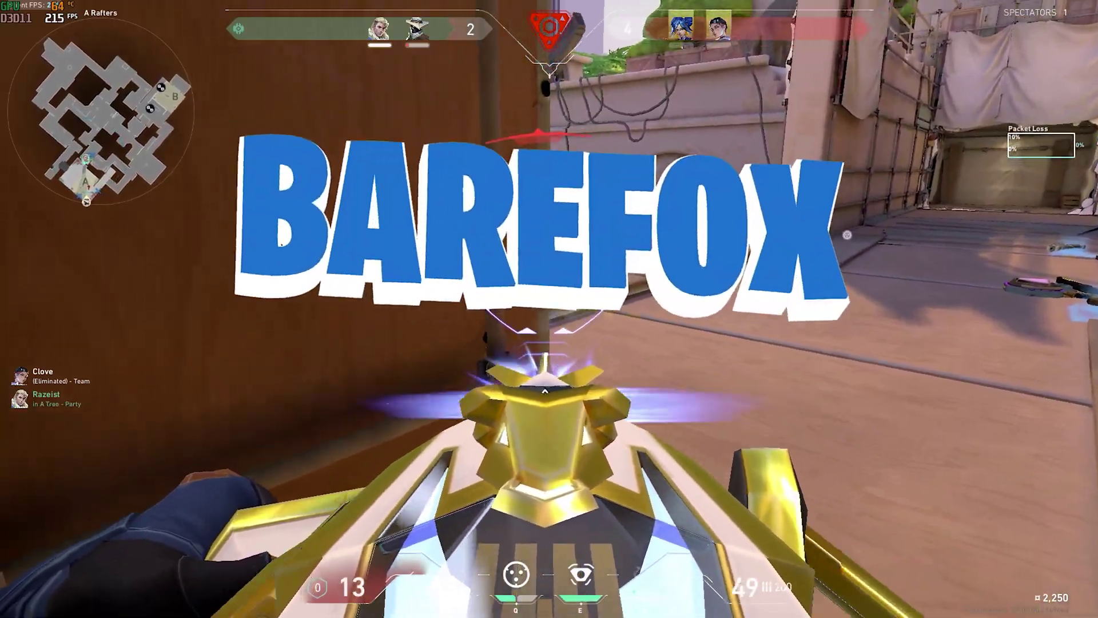